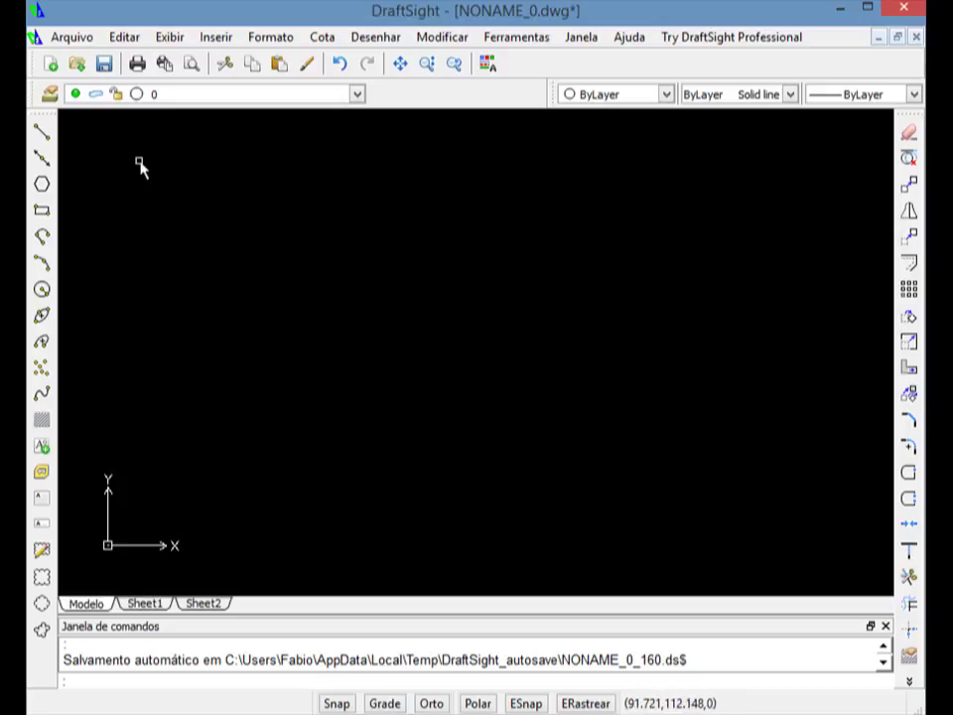
Draw a single free line rising at a shallow angle from just above and right of the origin icon
left_click(41, 132)
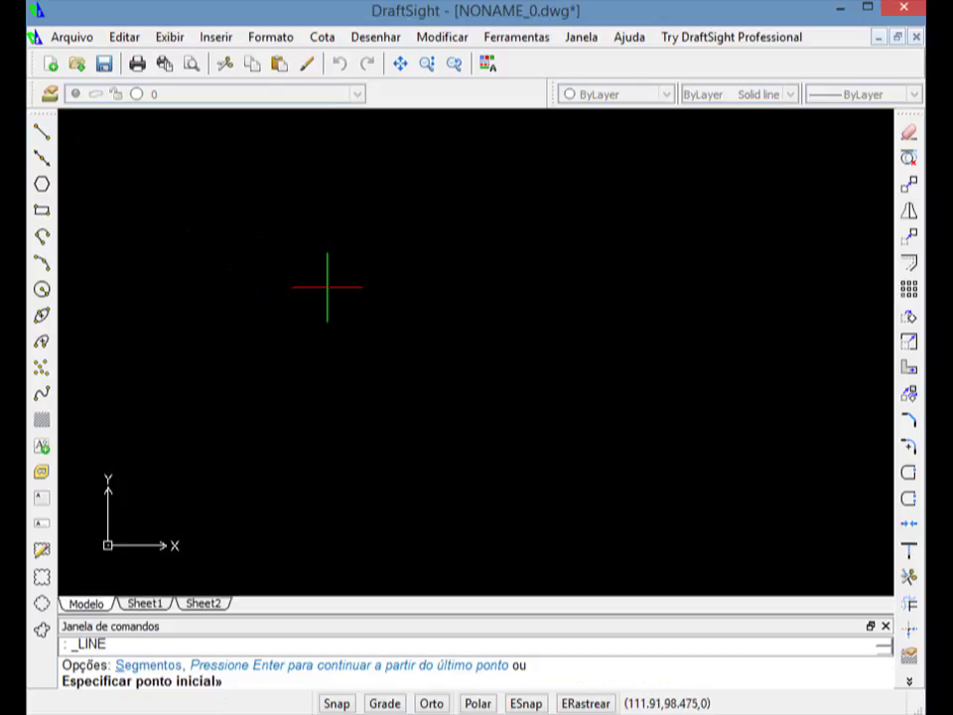
left_click(189, 473)
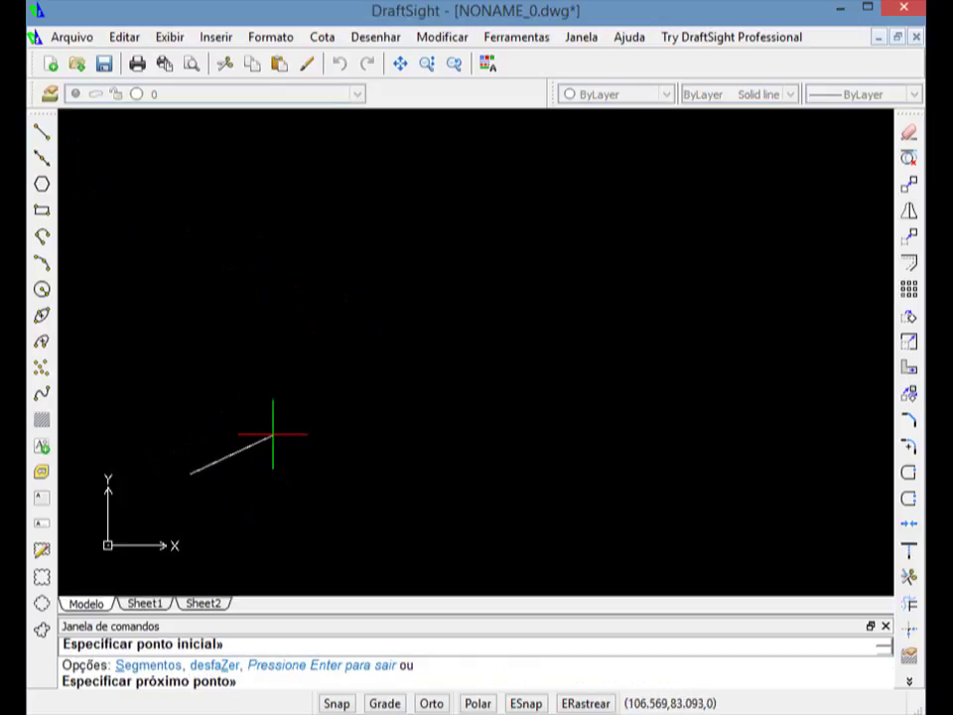
left_click(435, 393)
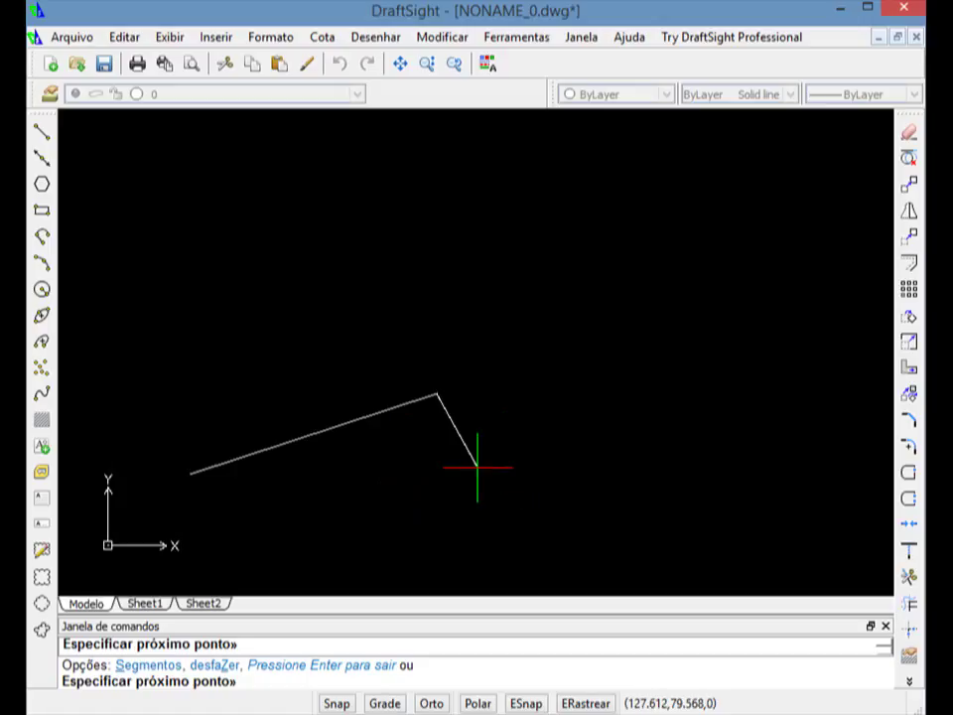
key("Return")
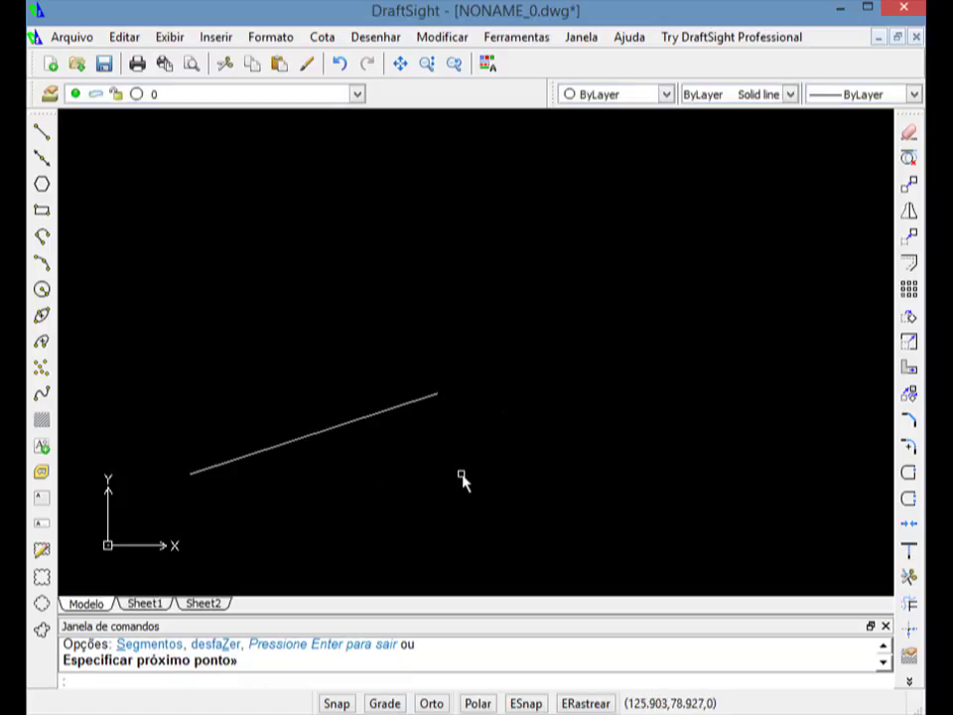
Select the slanted line with a crossing window and delete it
left_click(342, 458)
left_click(249, 408)
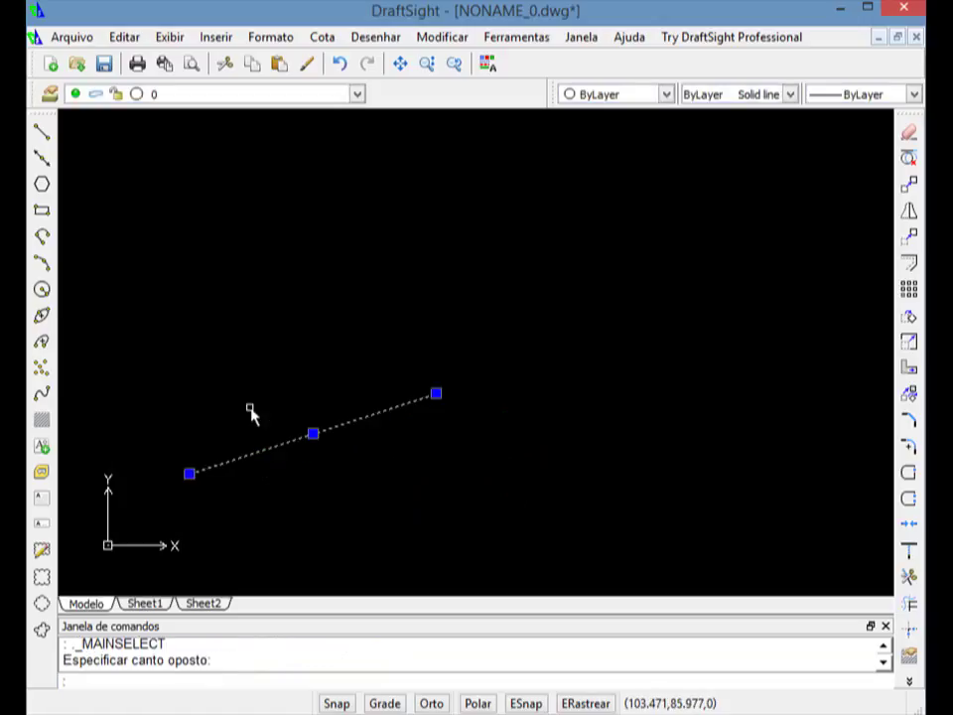
key("Delete")
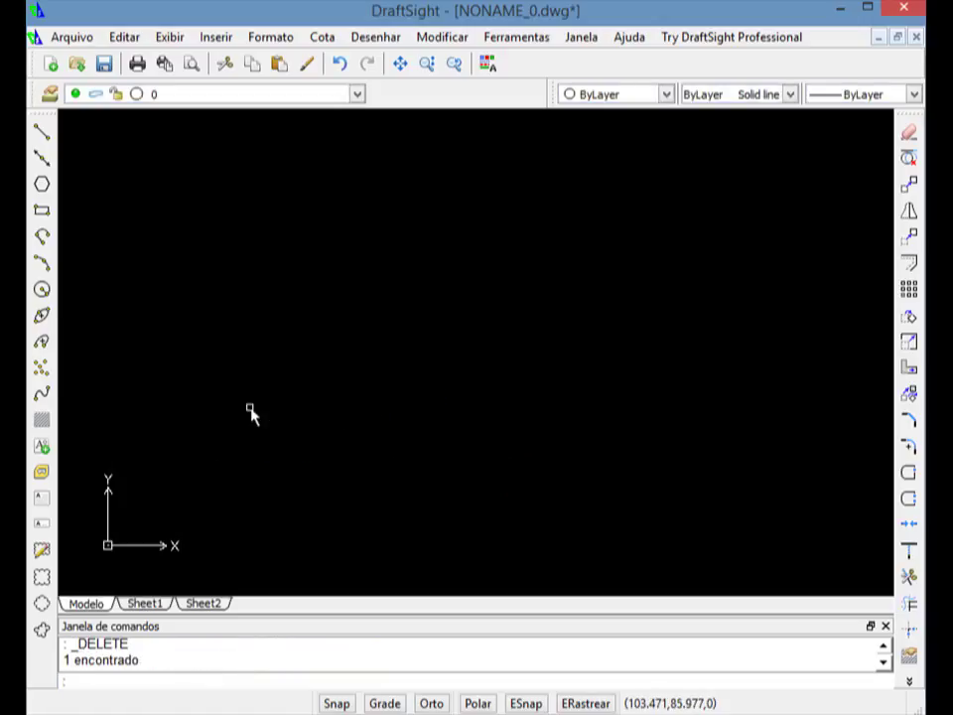
Draw an open chain of four connected line segments at free angles, starting near the origin icon
left_click(41, 132)
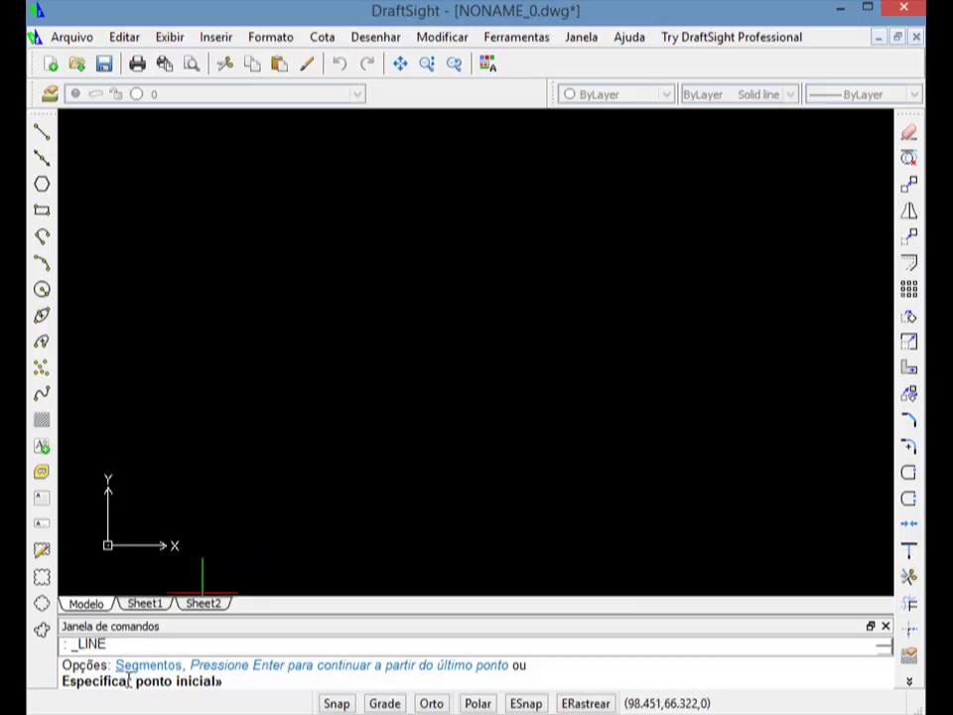
left_click(186, 476)
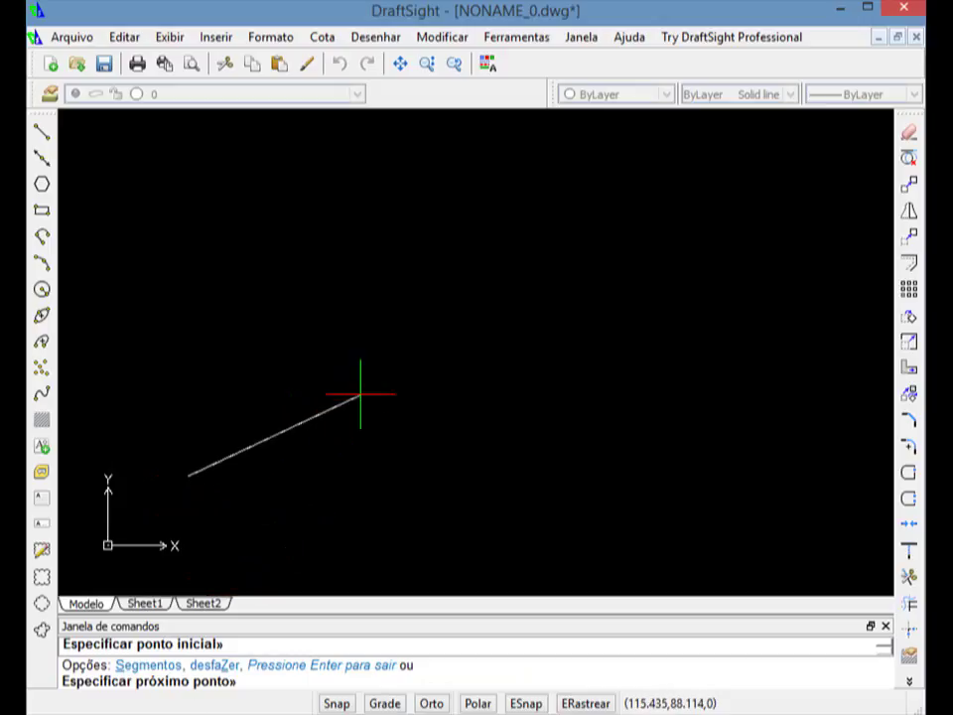
left_click(385, 408)
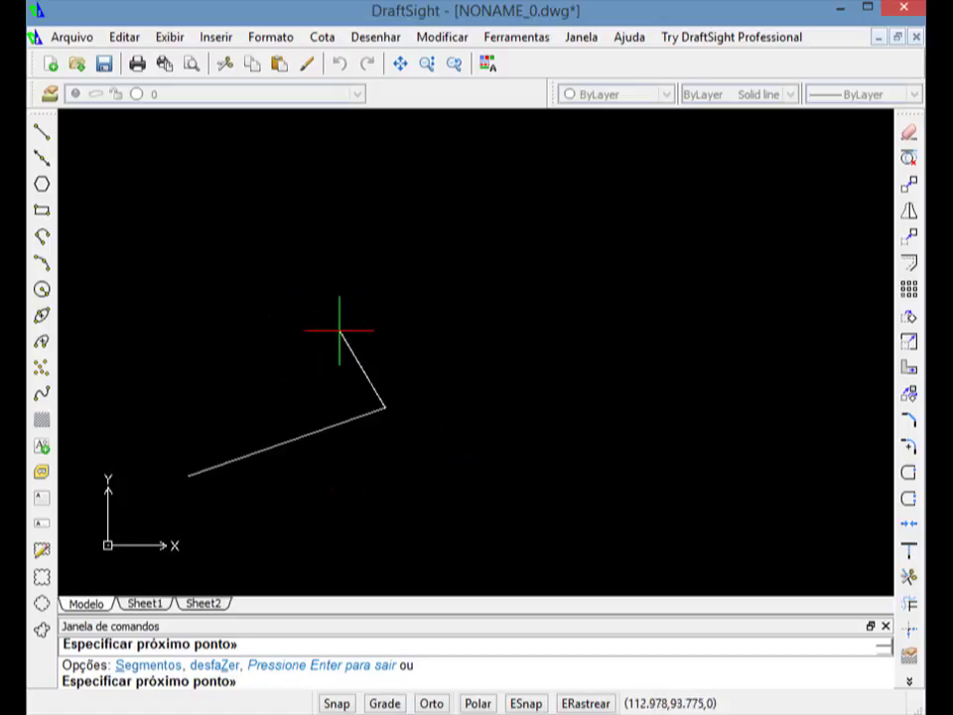
left_click(336, 311)
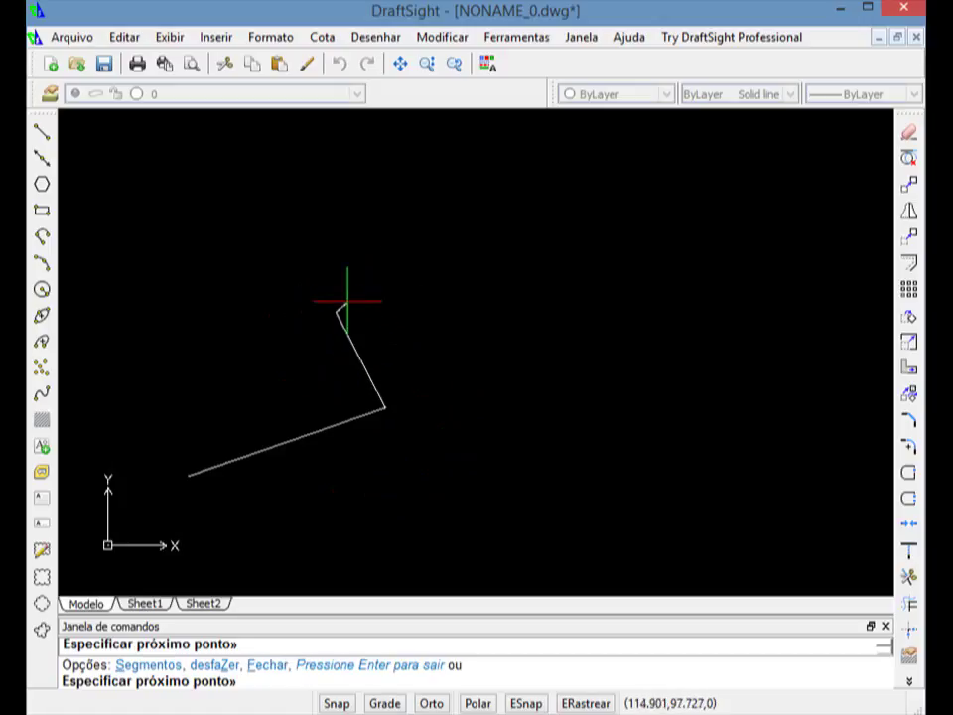
left_click(433, 285)
left_click(475, 349)
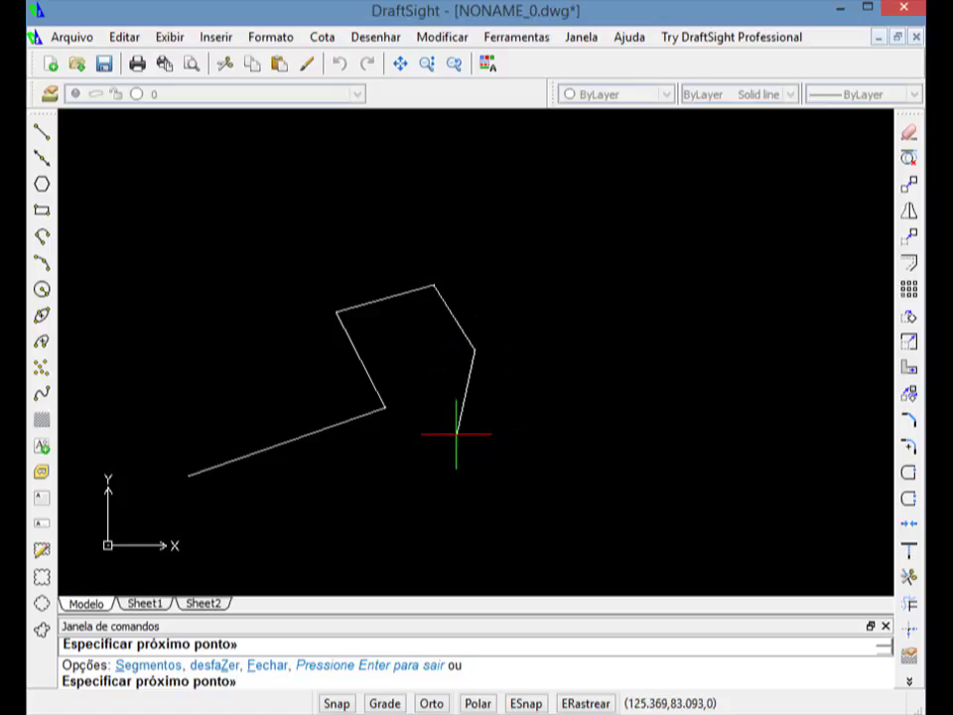
key("Return")
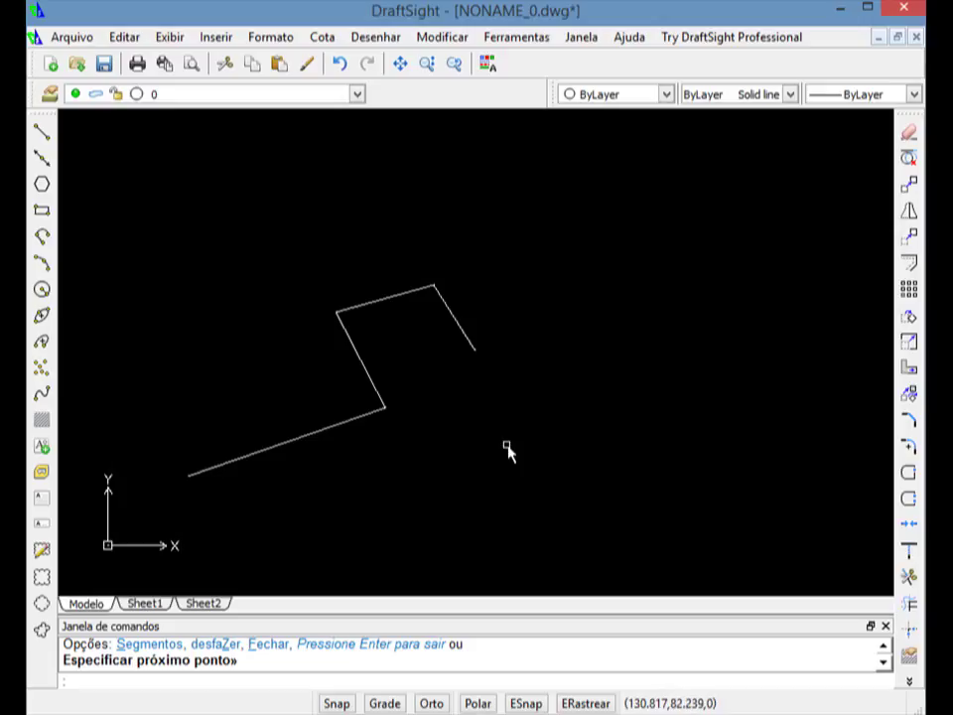
Turn on Ortho mode and delete all four connected line segments with a window selection
left_click(431, 703)
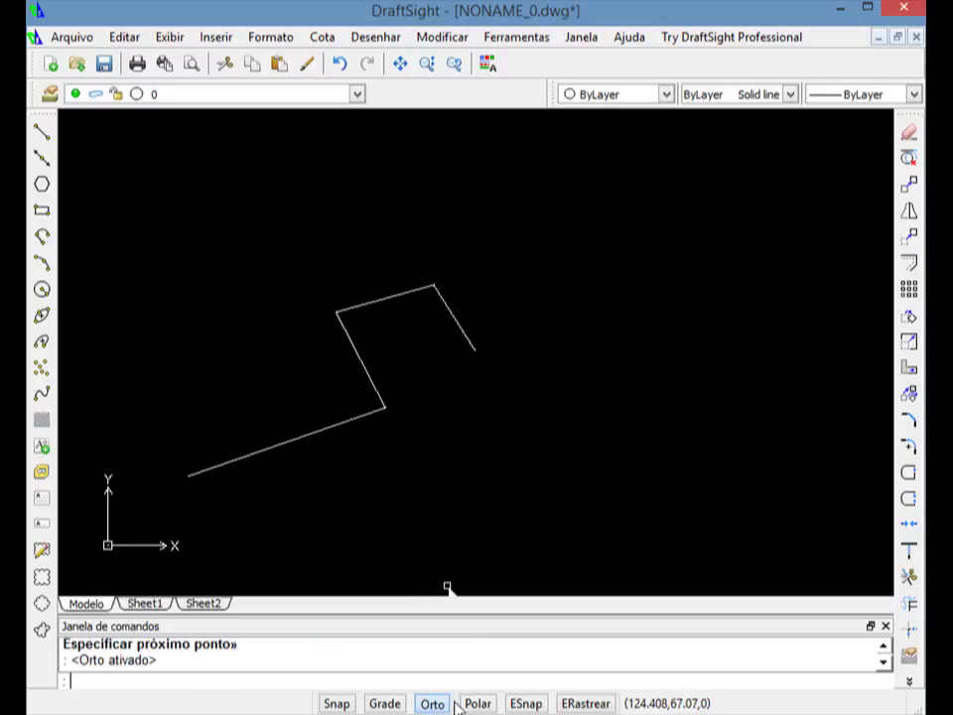
left_click(504, 473)
left_click(235, 223)
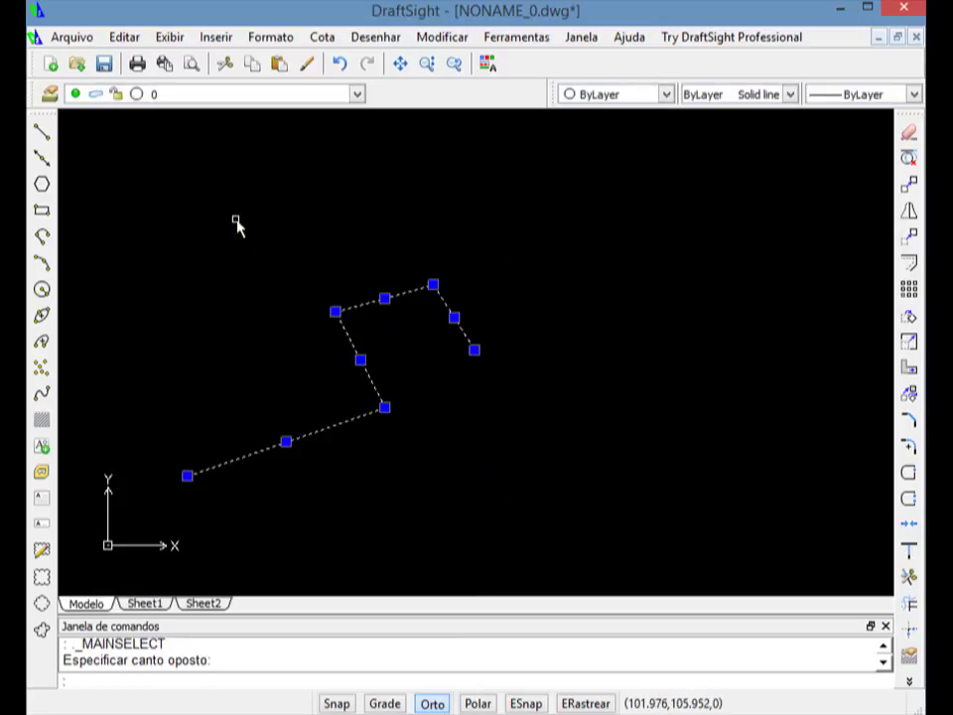
key("Delete")
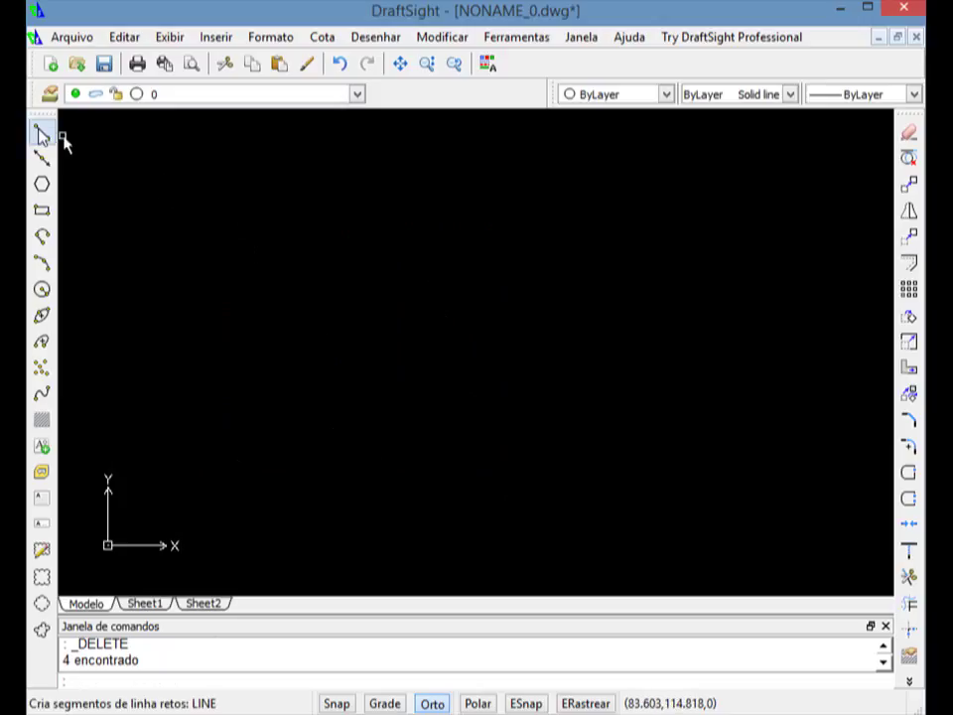
Draw a single horizontal line in the lower part of the drawing, just above and right of the origin icon
left_click(42, 157)
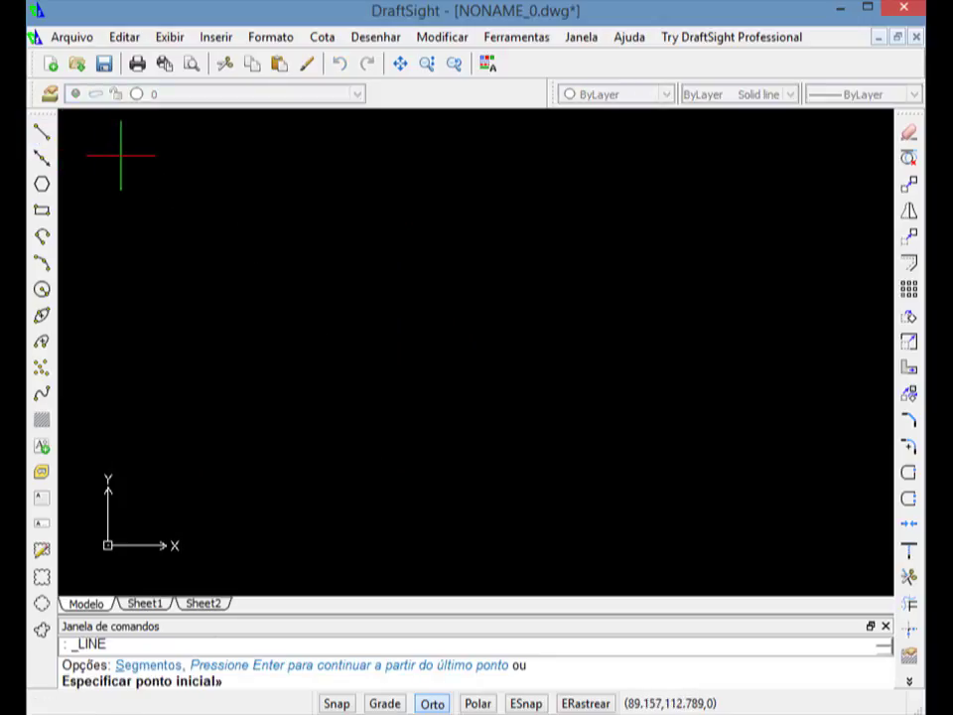
left_click(214, 476)
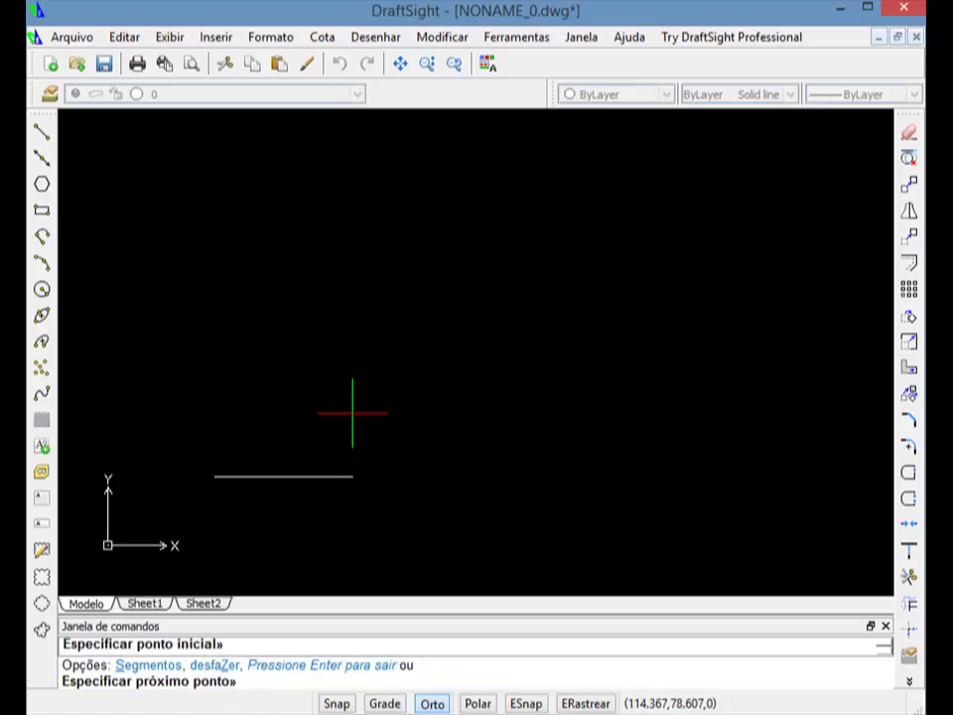
left_click(459, 447)
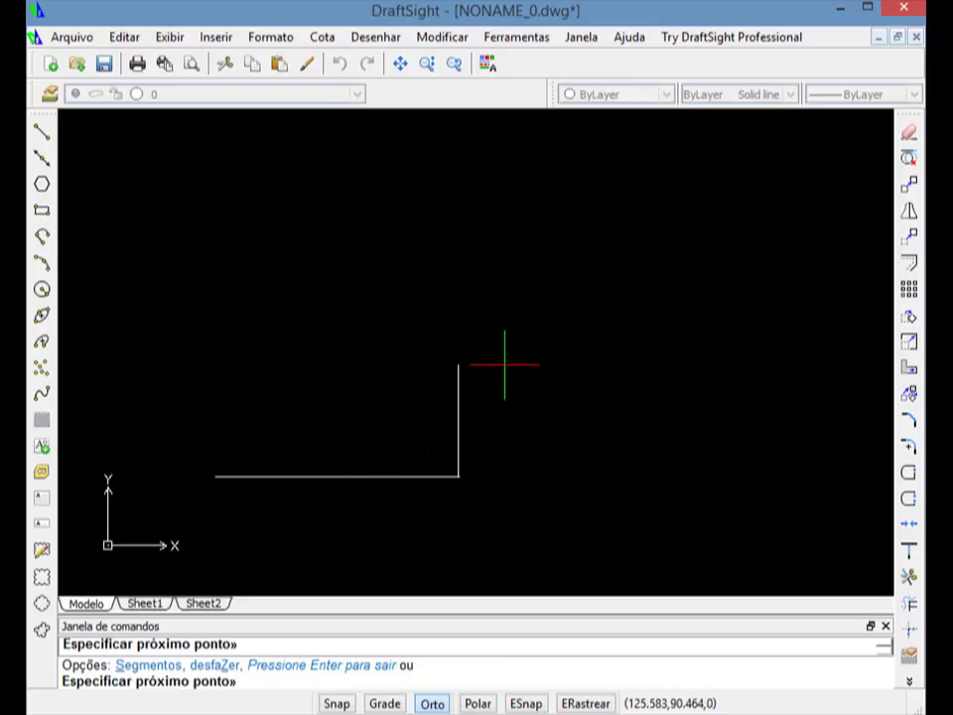
key("Return")
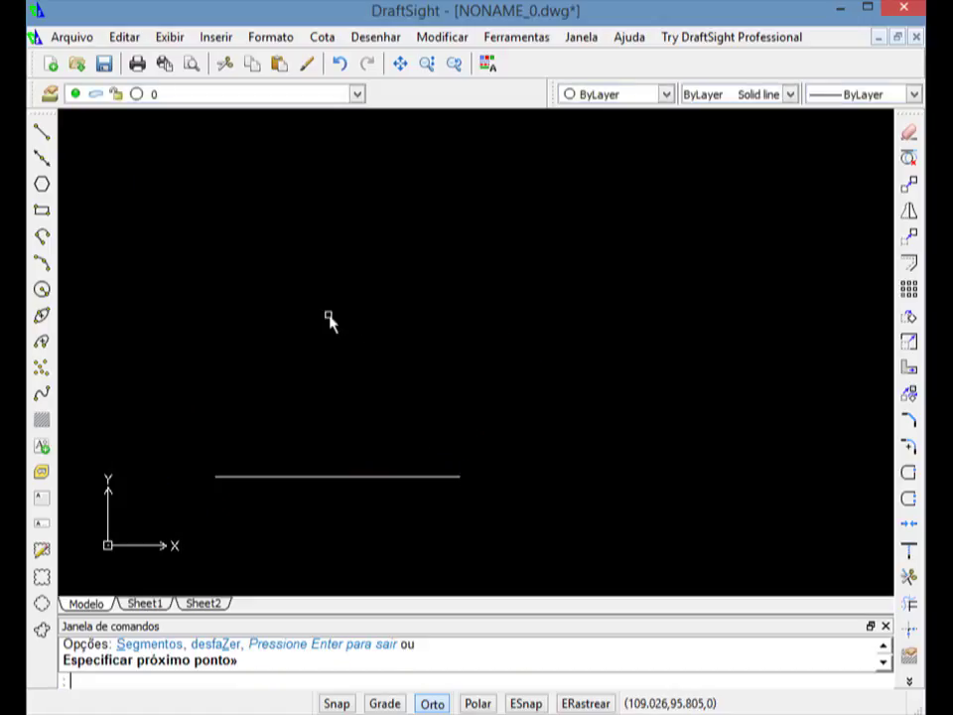
Draw a second, slightly longer horizontal line above the first, with its start shifted to the right
right_click(253, 329)
left_click(256, 334)
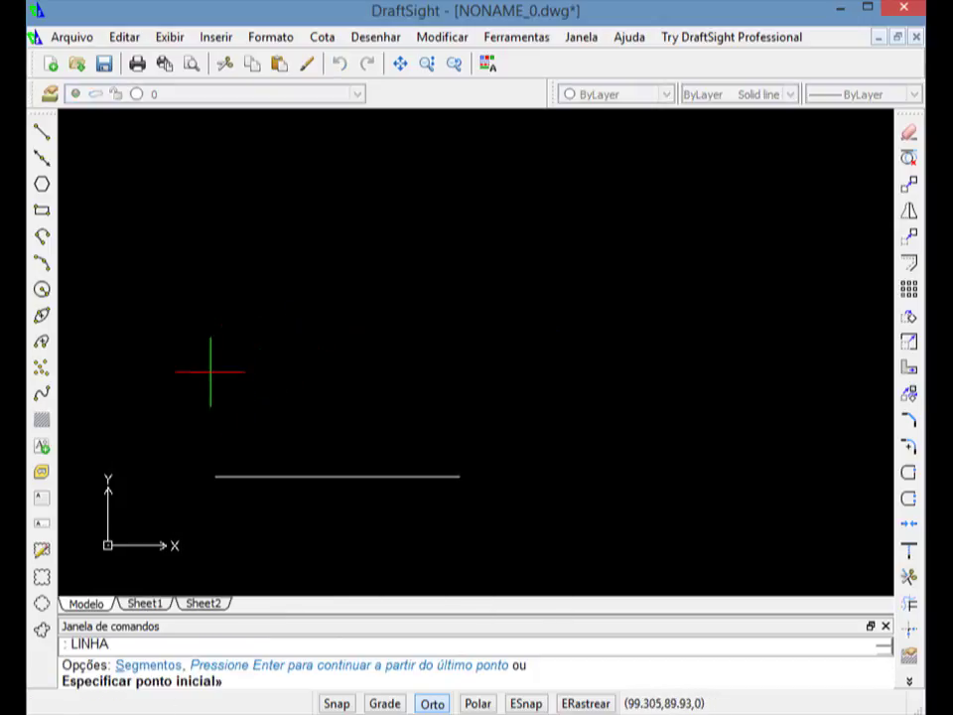
left_click(42, 132)
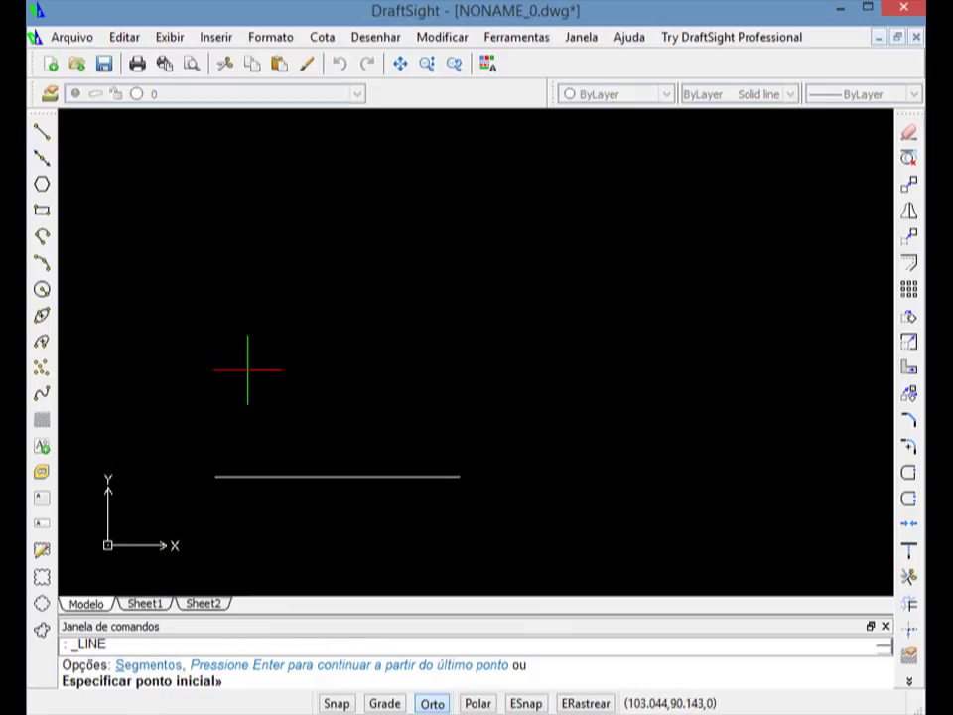
left_click(270, 357)
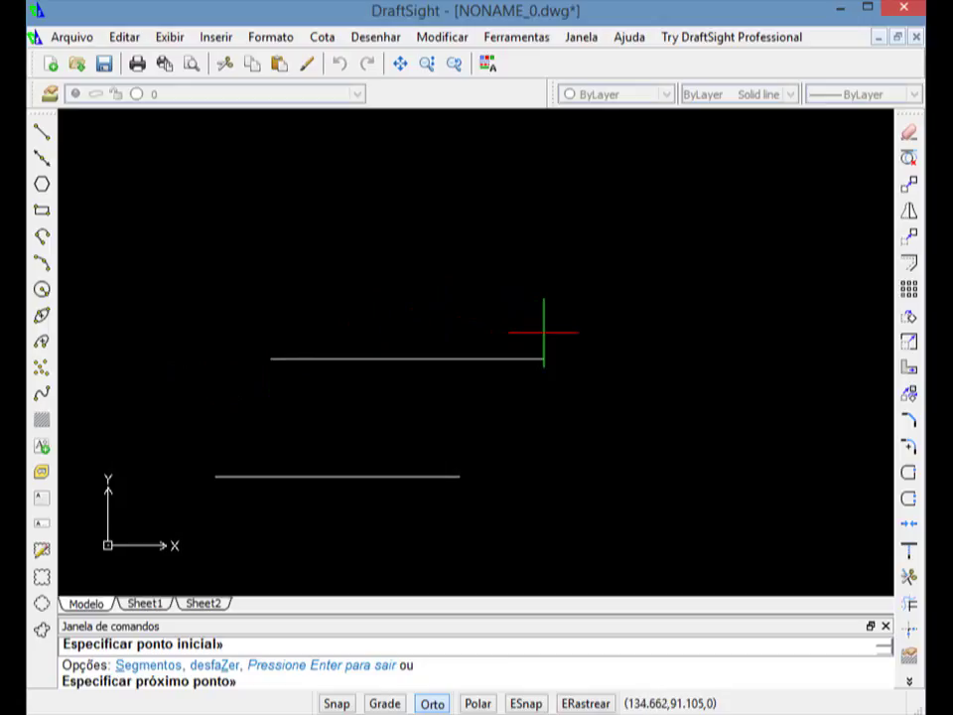
left_click(542, 333)
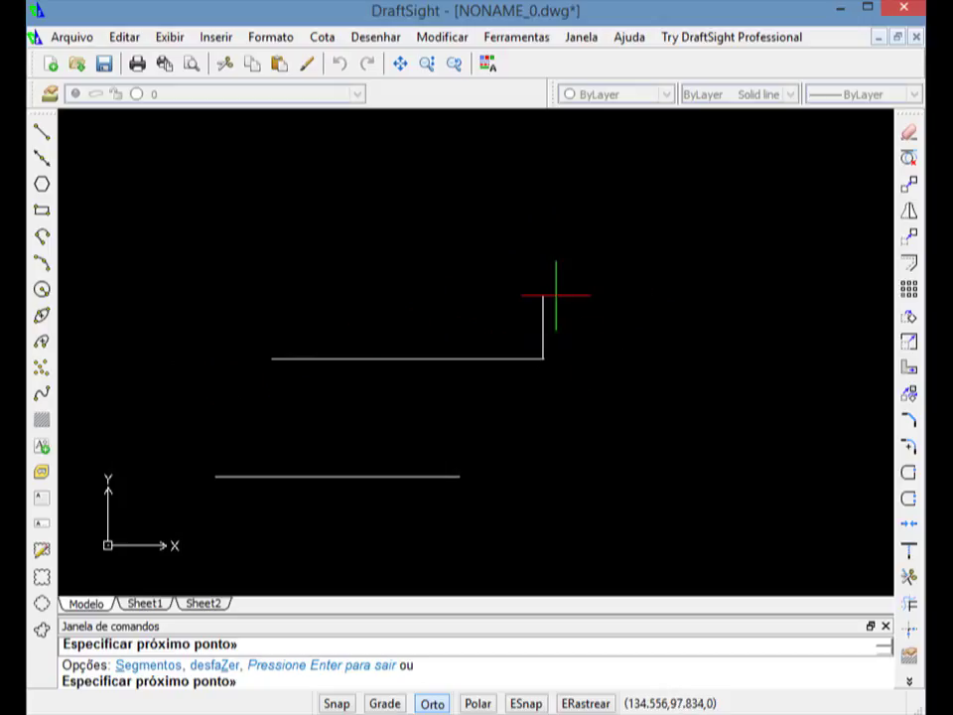
key("Return")
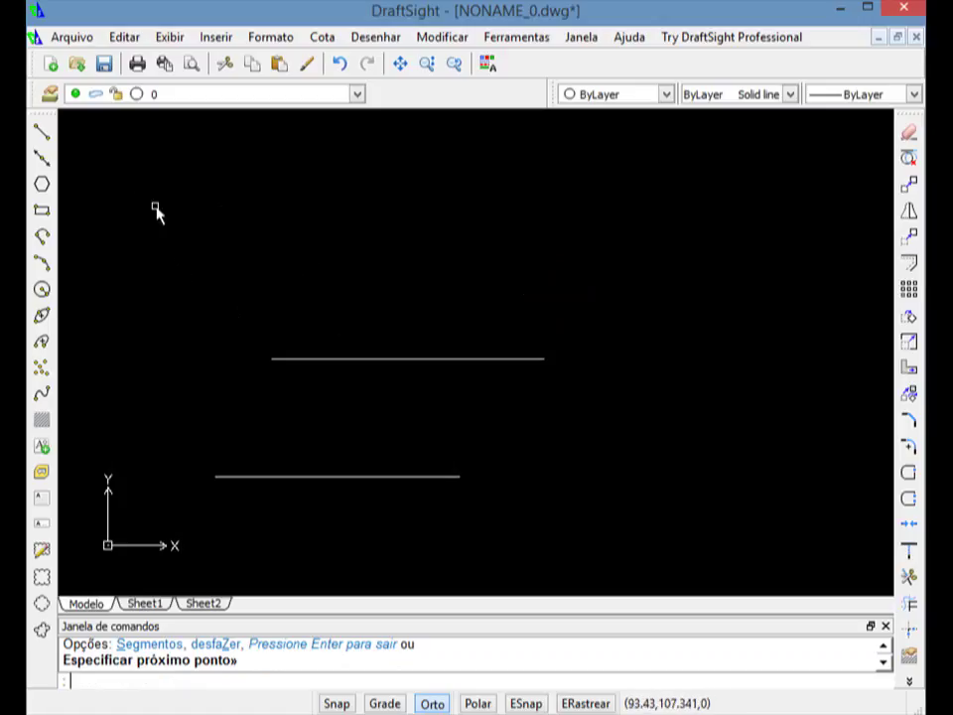
Draw a single vertical line upward to the left of the two horizontal lines
left_click(41, 130)
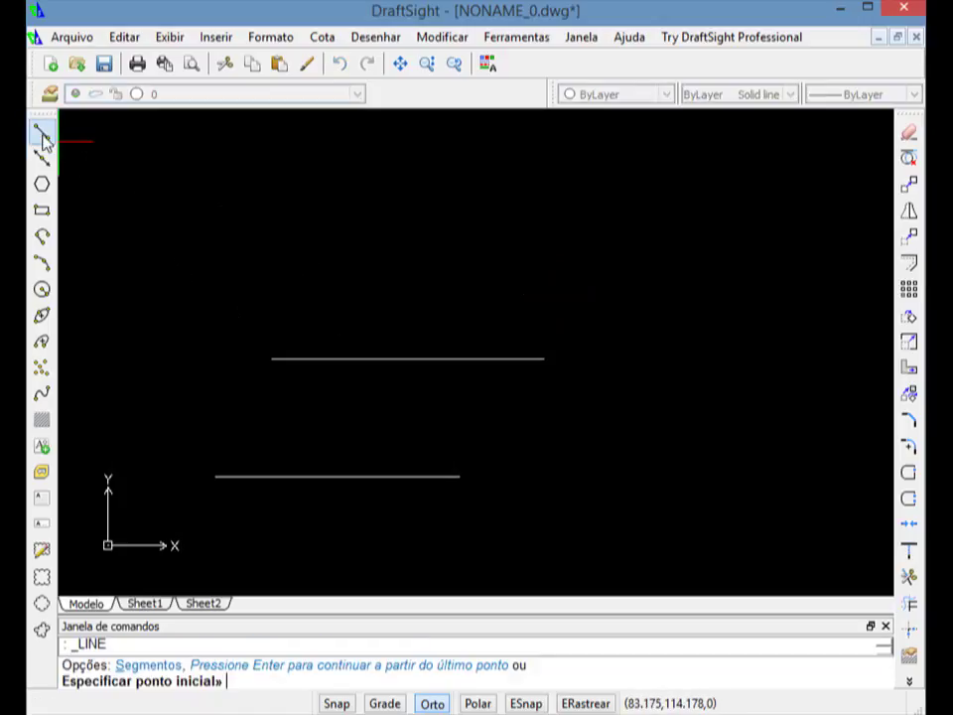
left_click(166, 451)
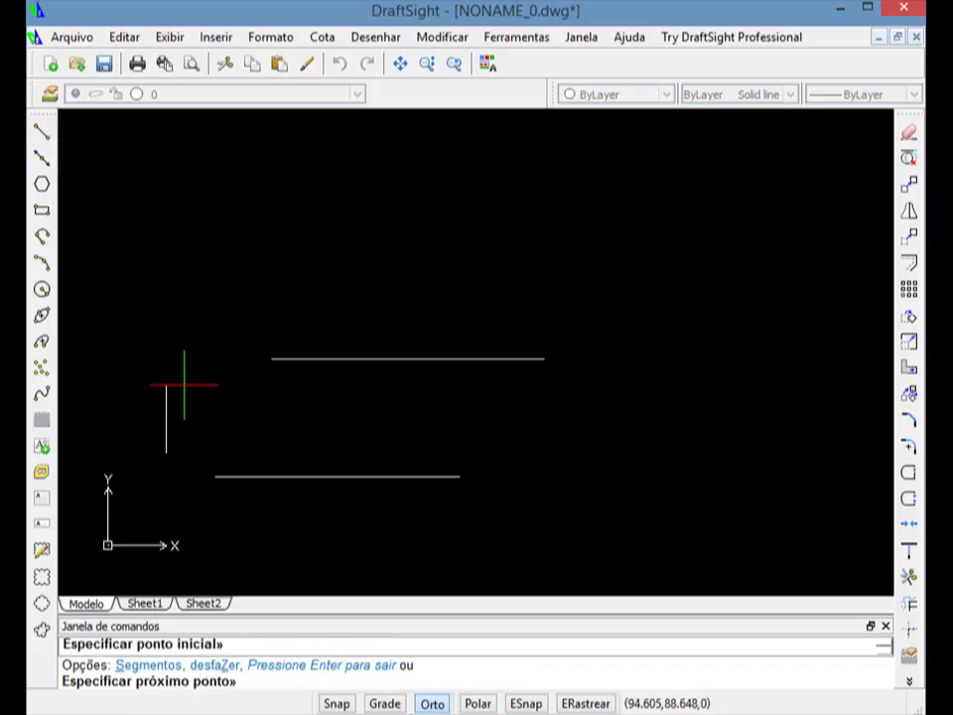
left_click(236, 257)
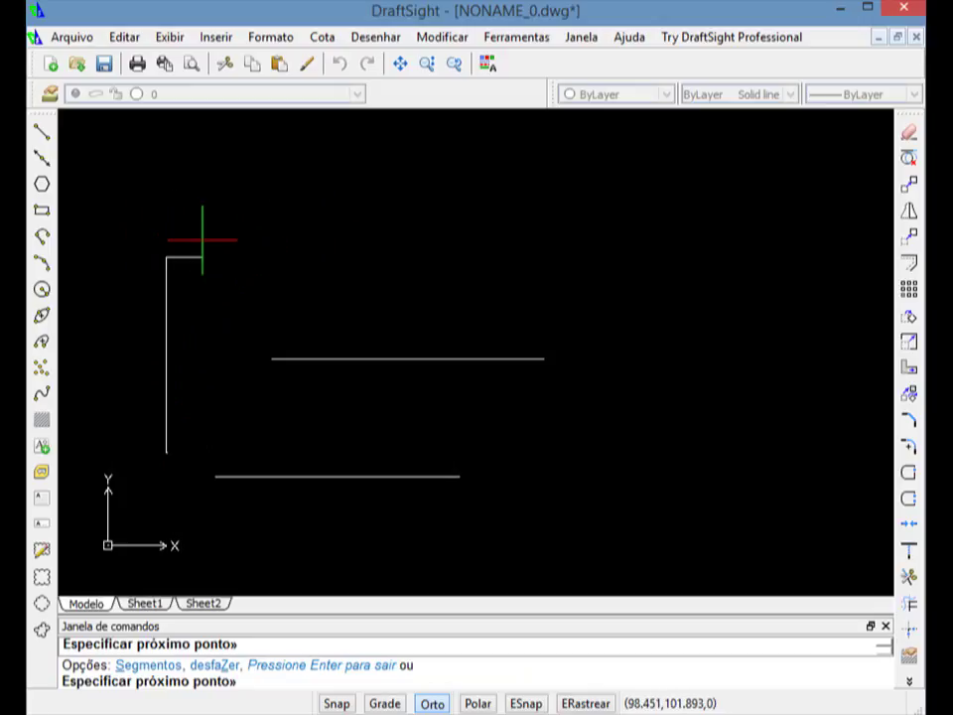
key("Return")
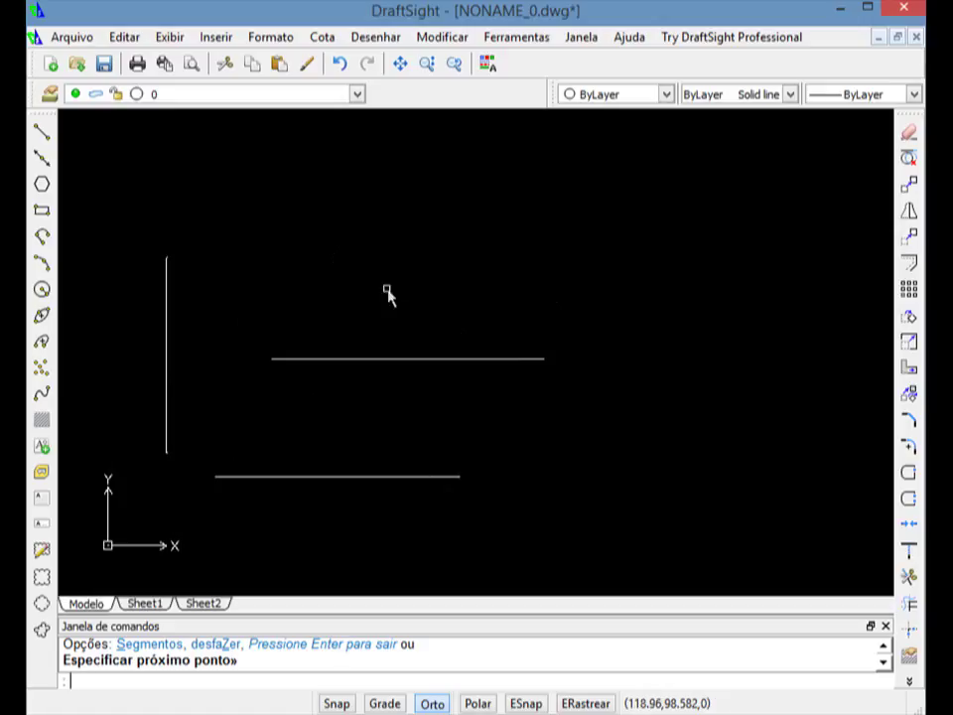
Delete the two horizontal lines and the vertical line with the Delete command, and undo the deletion
left_click(909, 135)
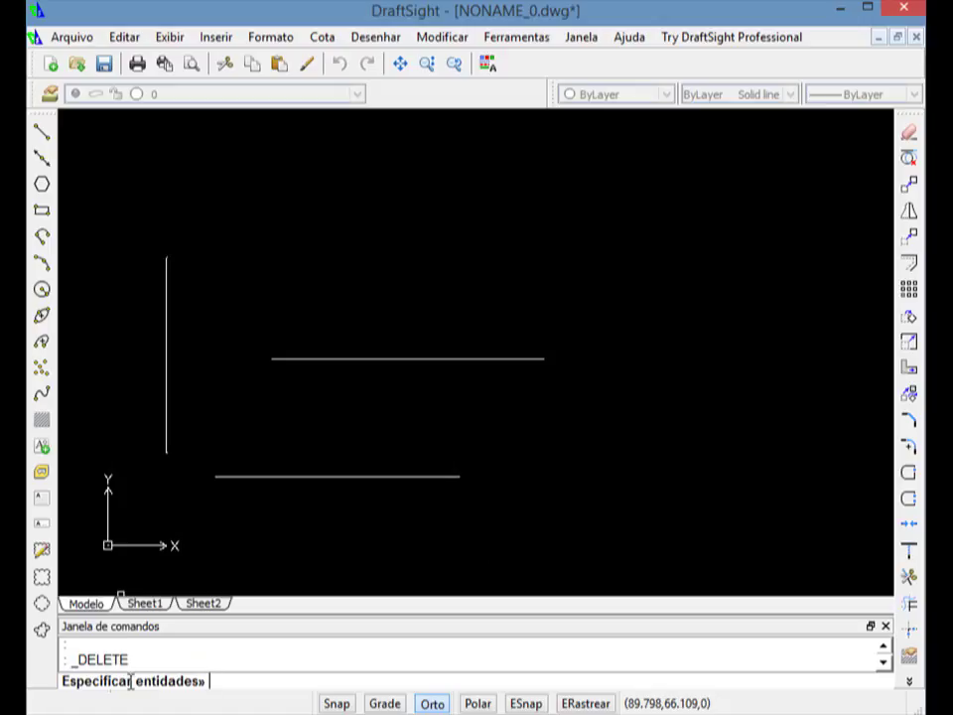
left_click(402, 475)
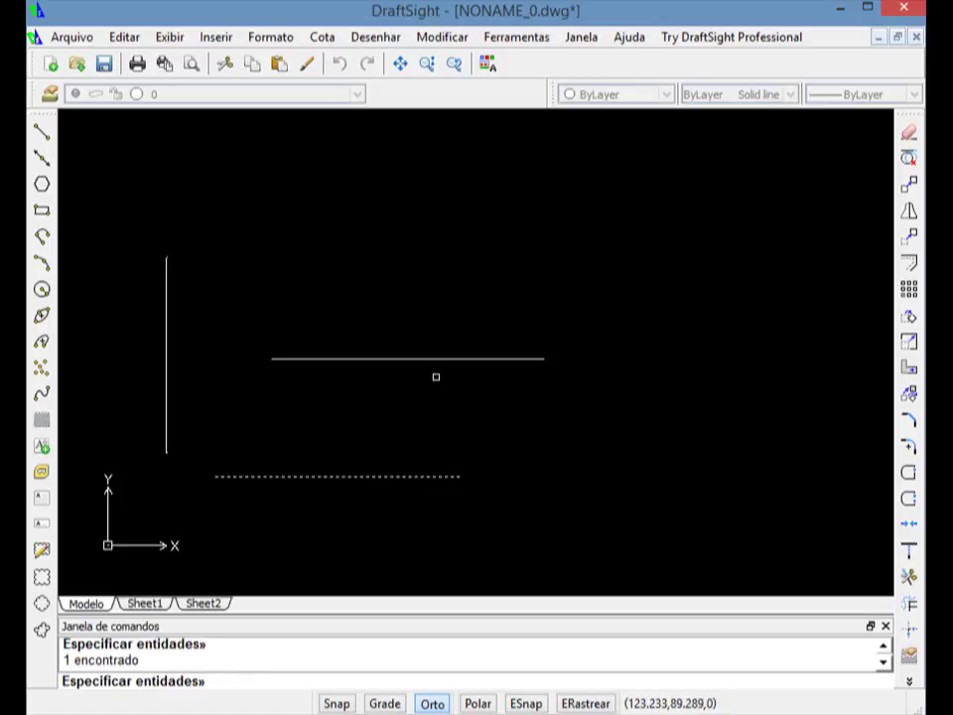
left_click(431, 358)
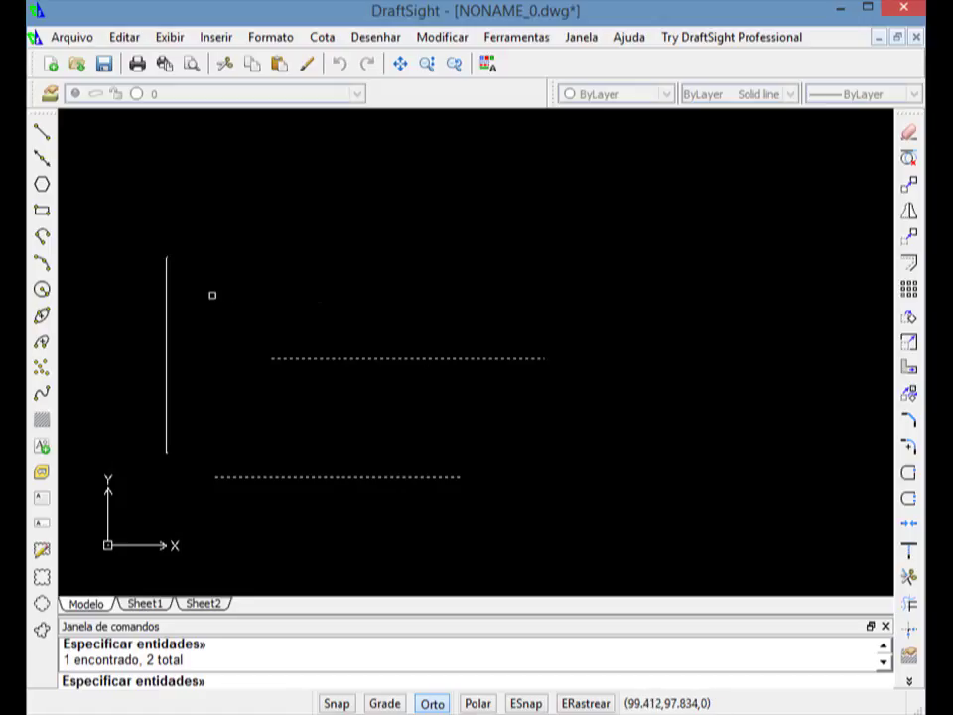
left_click(168, 311)
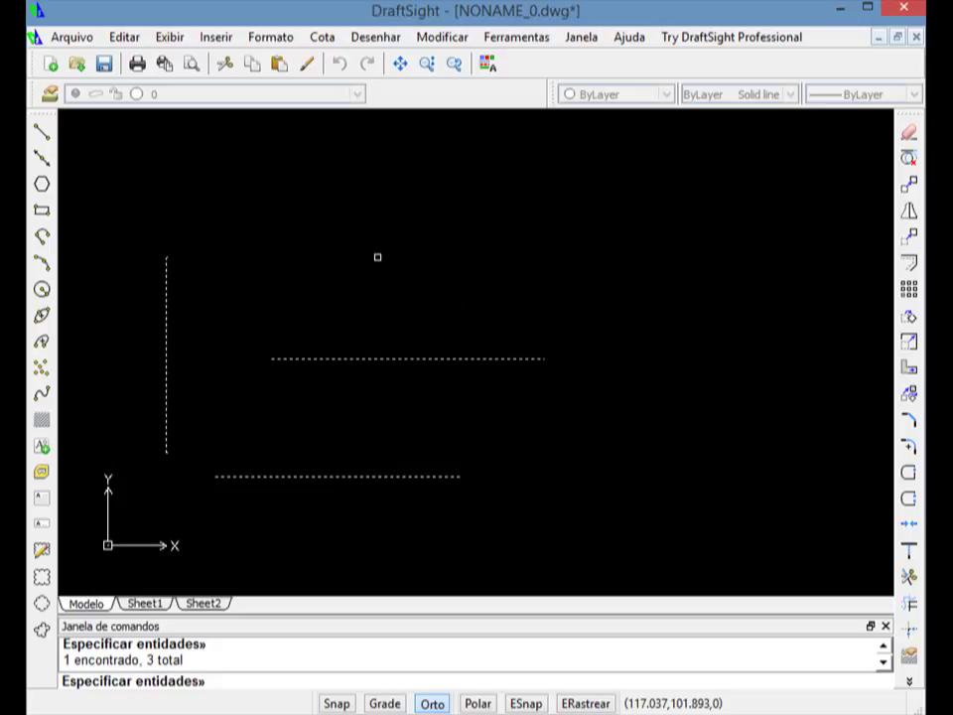
key("Delete")
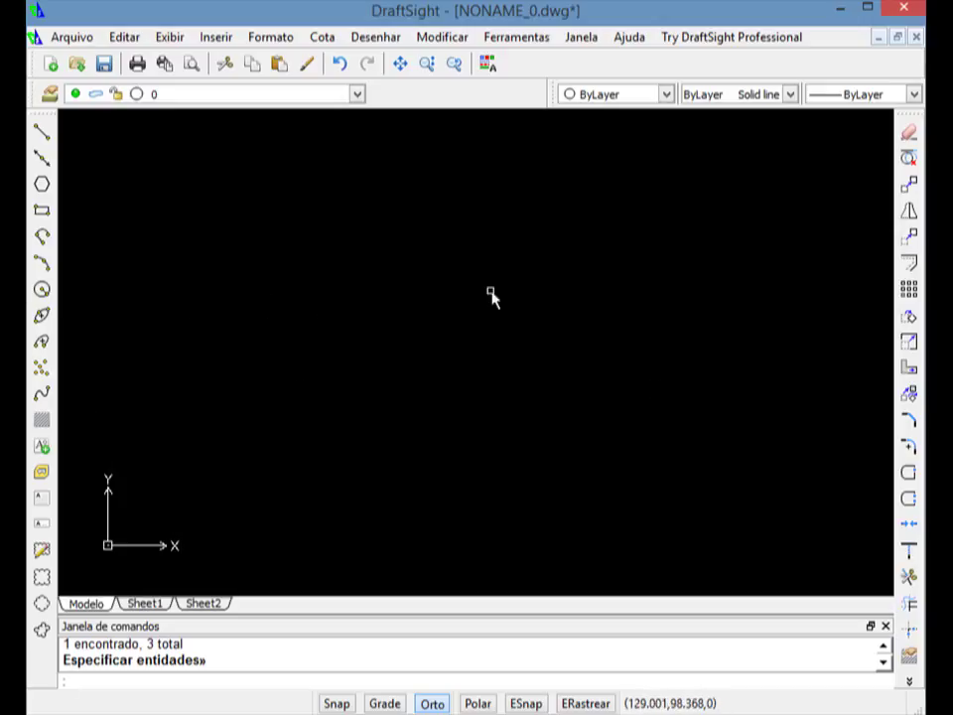
left_click(339, 64)
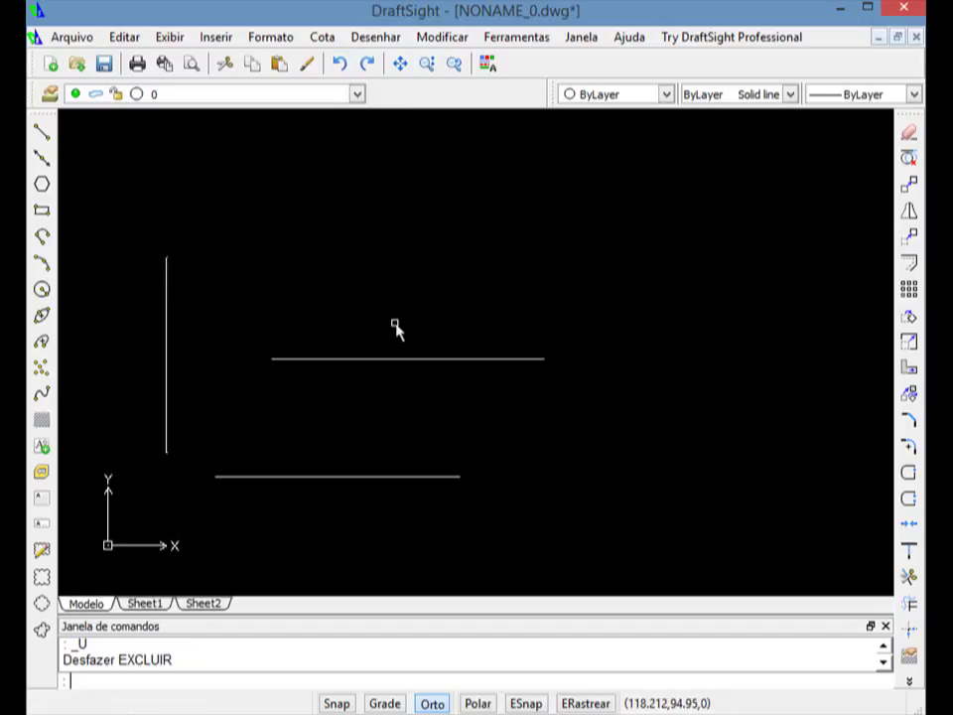
Erase the lower horizontal, upper horizontal and vertical lines with the Delete command
left_click(907, 142)
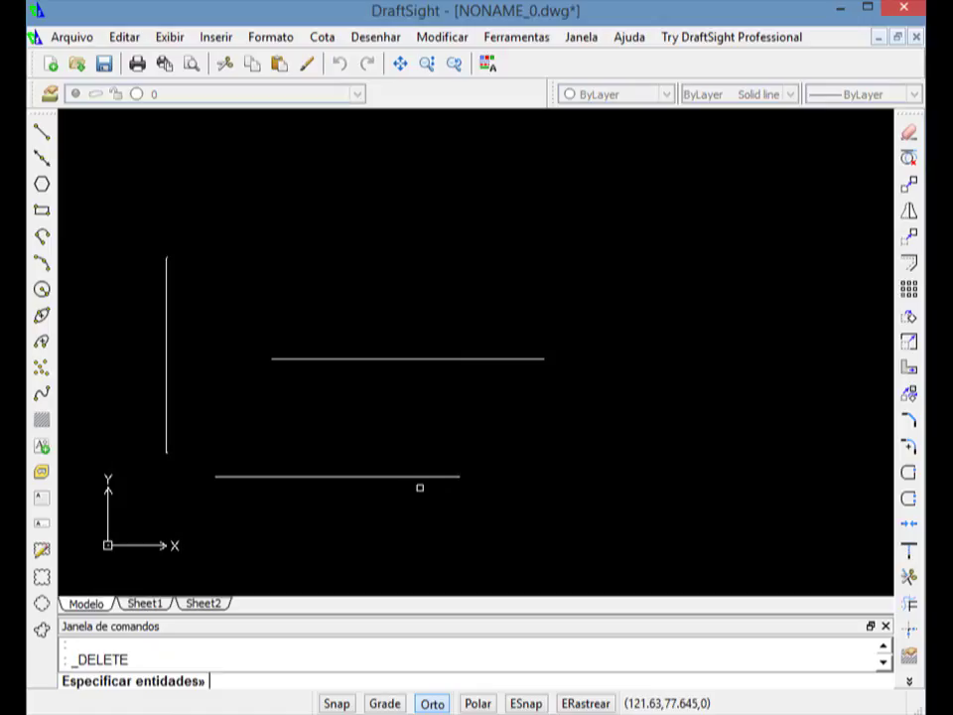
left_click(421, 477)
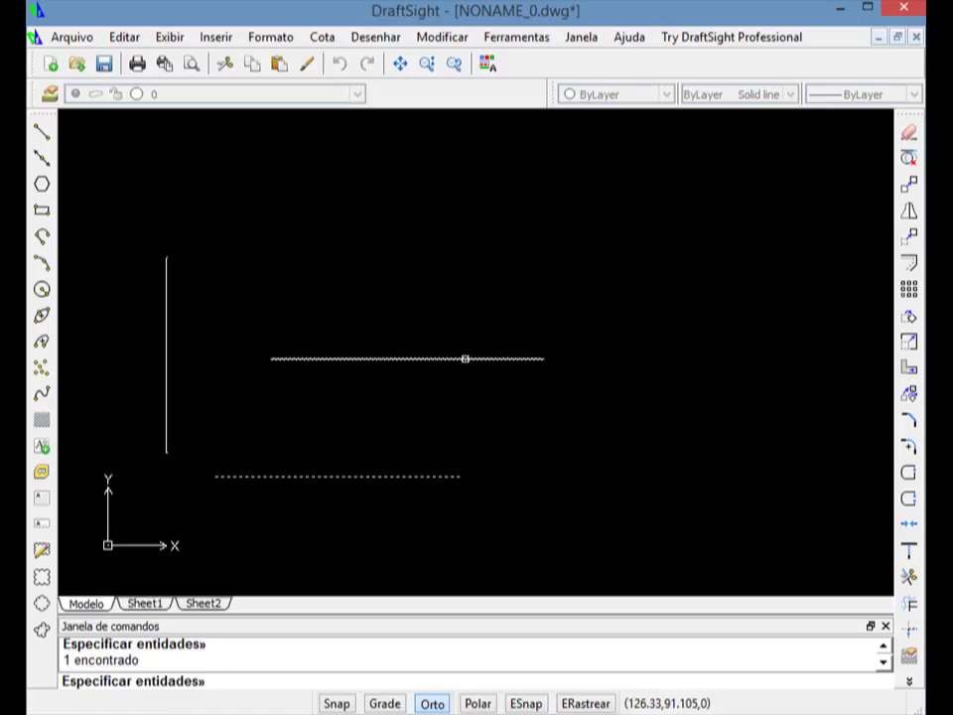
left_click(459, 357)
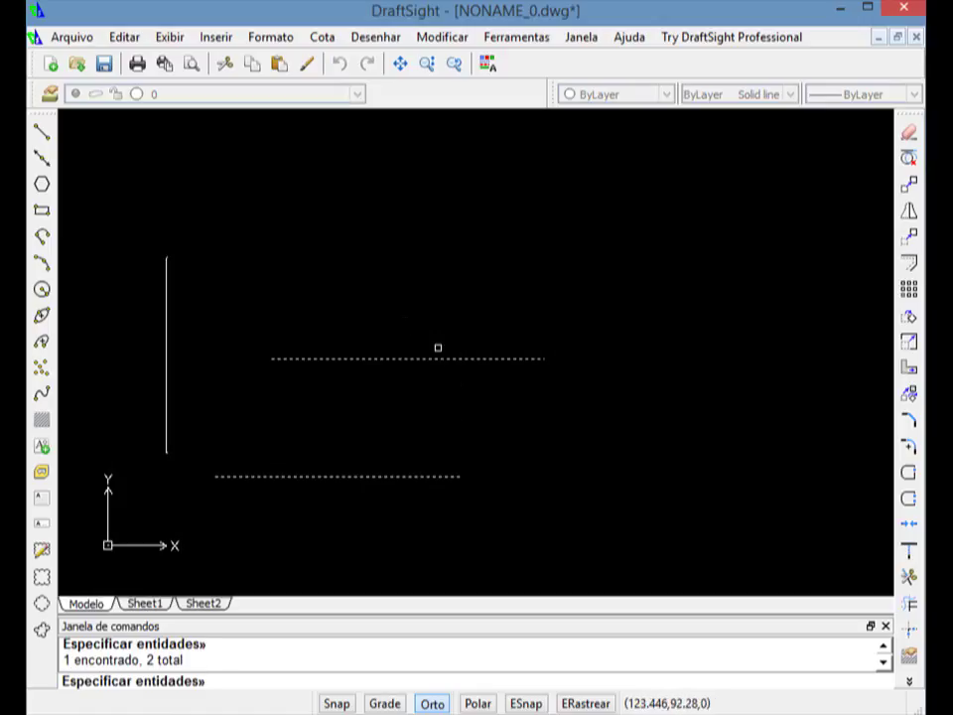
left_click(165, 316)
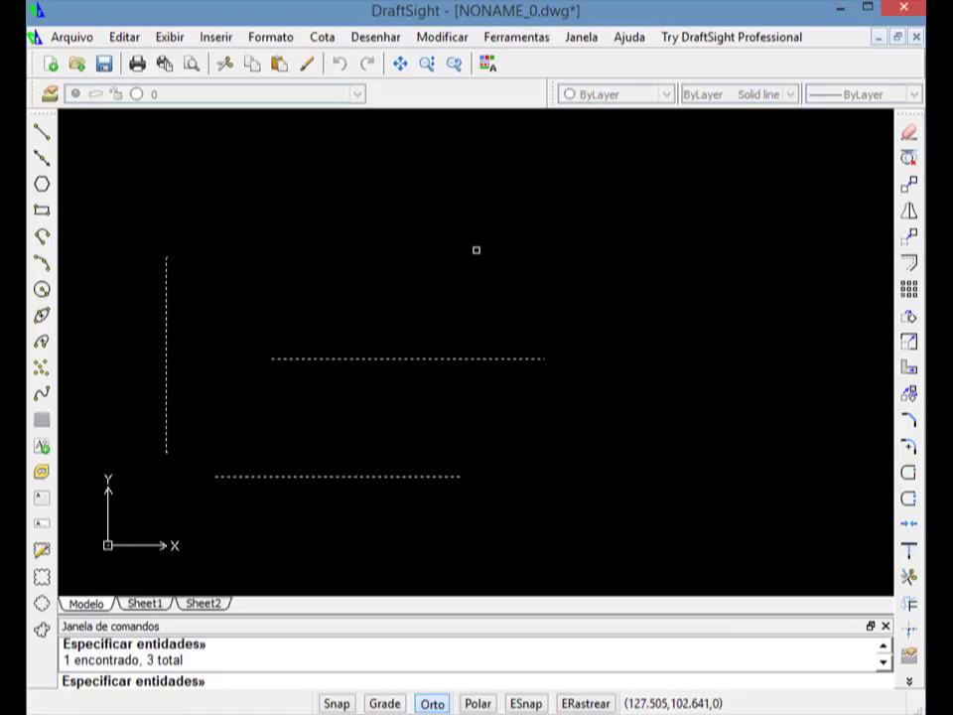
key("Delete")
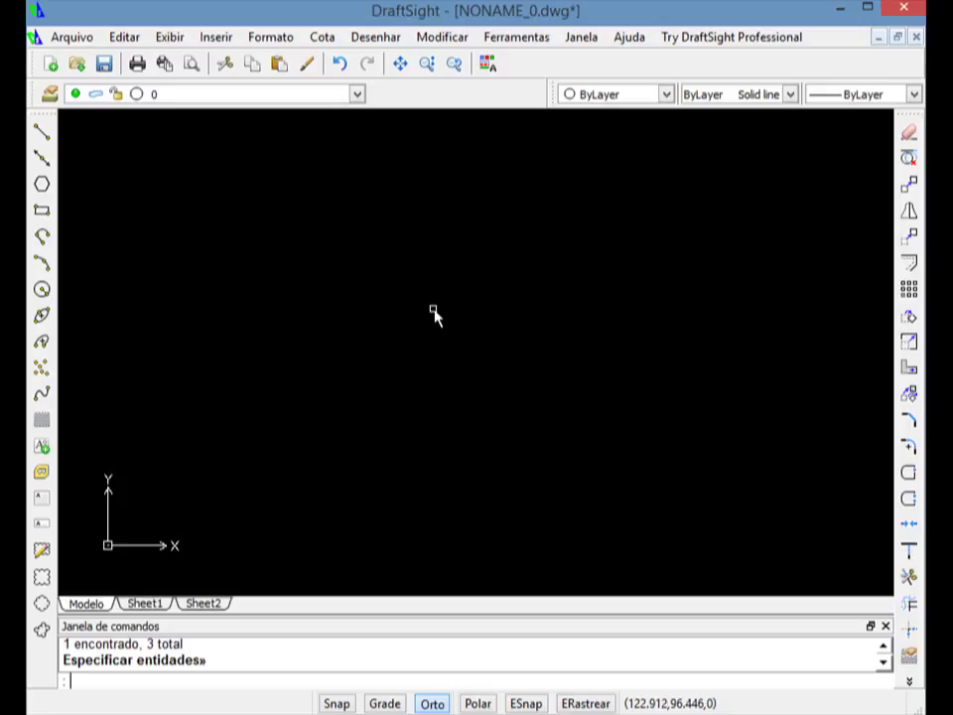
Draw a single horizontal line in the lower part of the empty drawing, starting just above and right of the origin icon
left_click(909, 266)
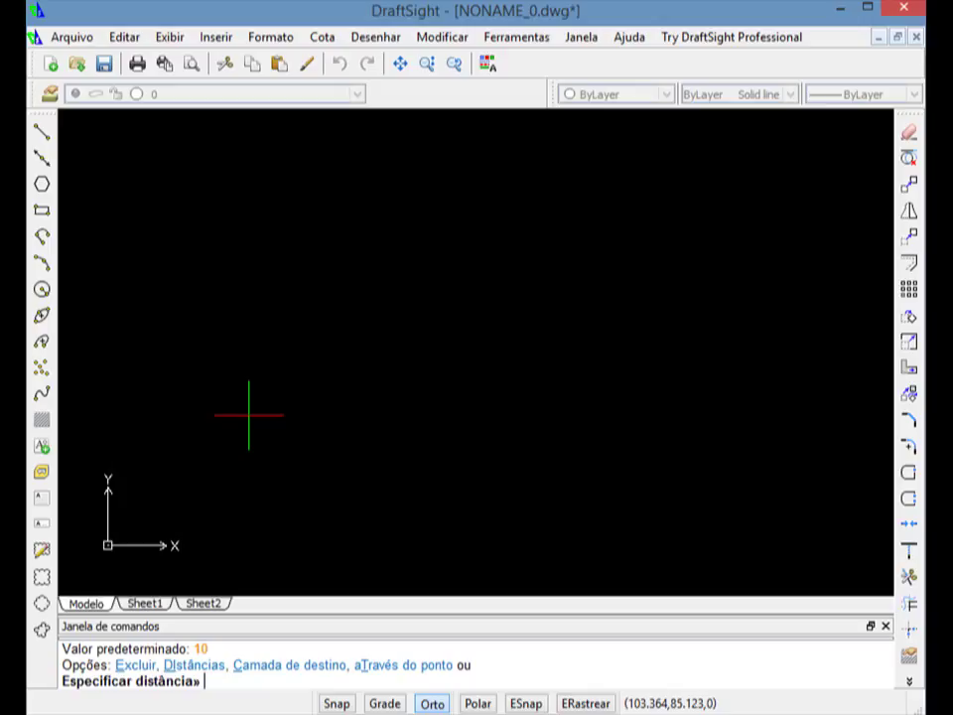
key("Escape")
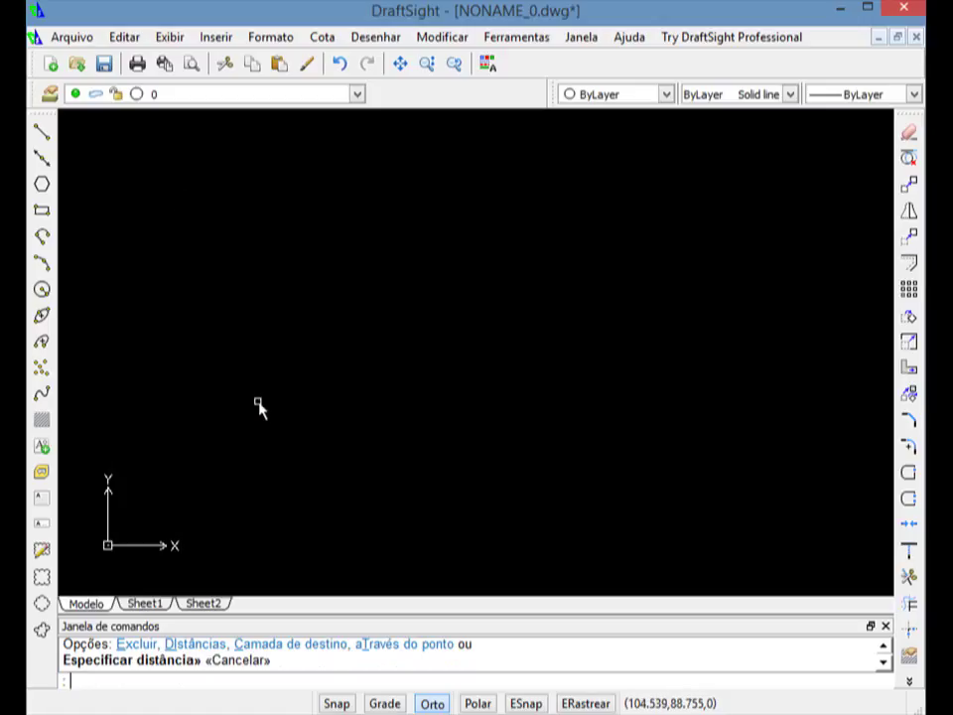
left_click(42, 131)
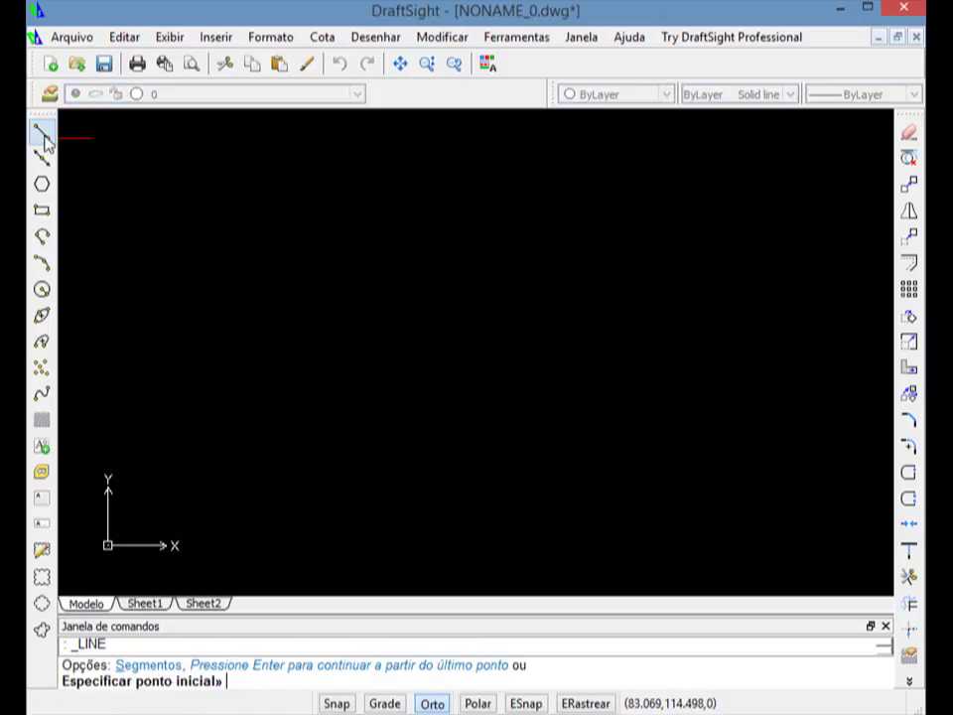
left_click(194, 489)
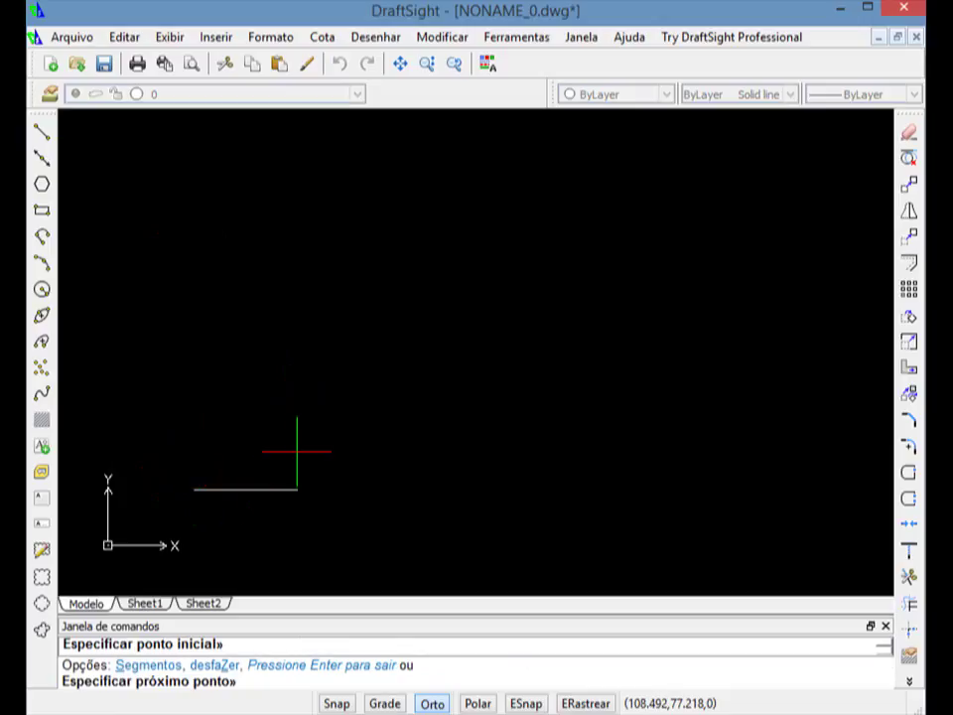
left_click(447, 462)
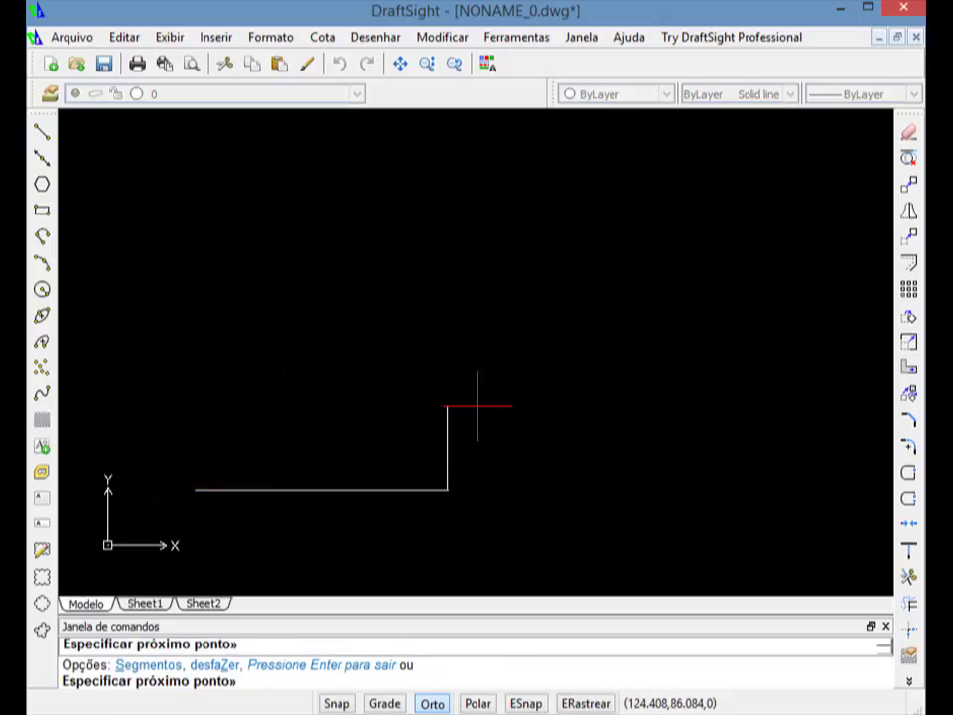
key("Return")
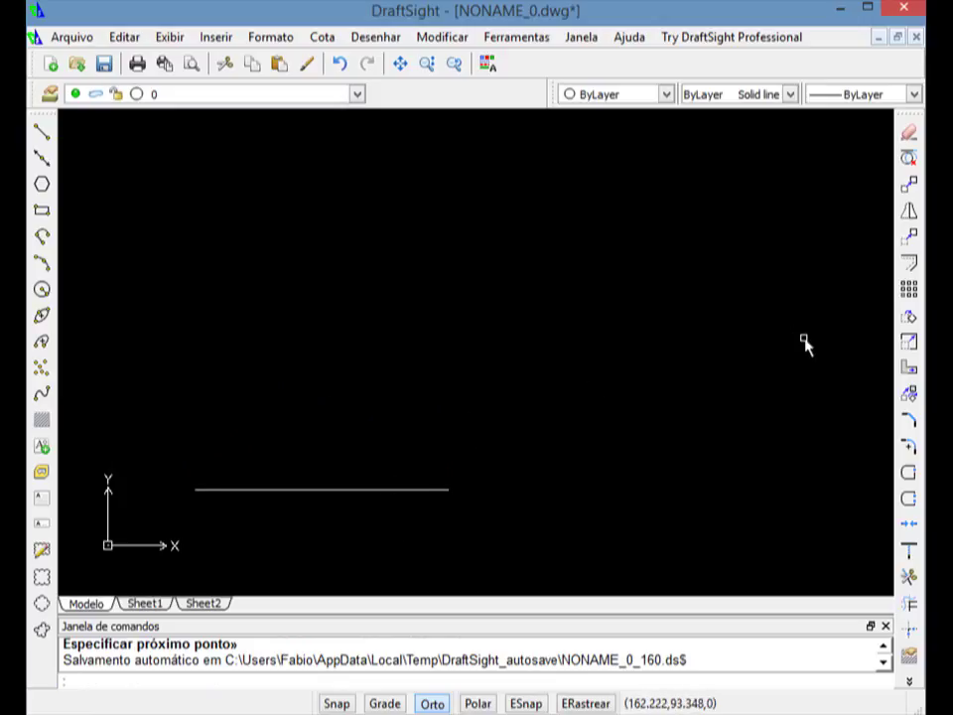
Offset the horizontal line by a distance of 10, placing one parallel copy above it and another below it
left_click(909, 266)
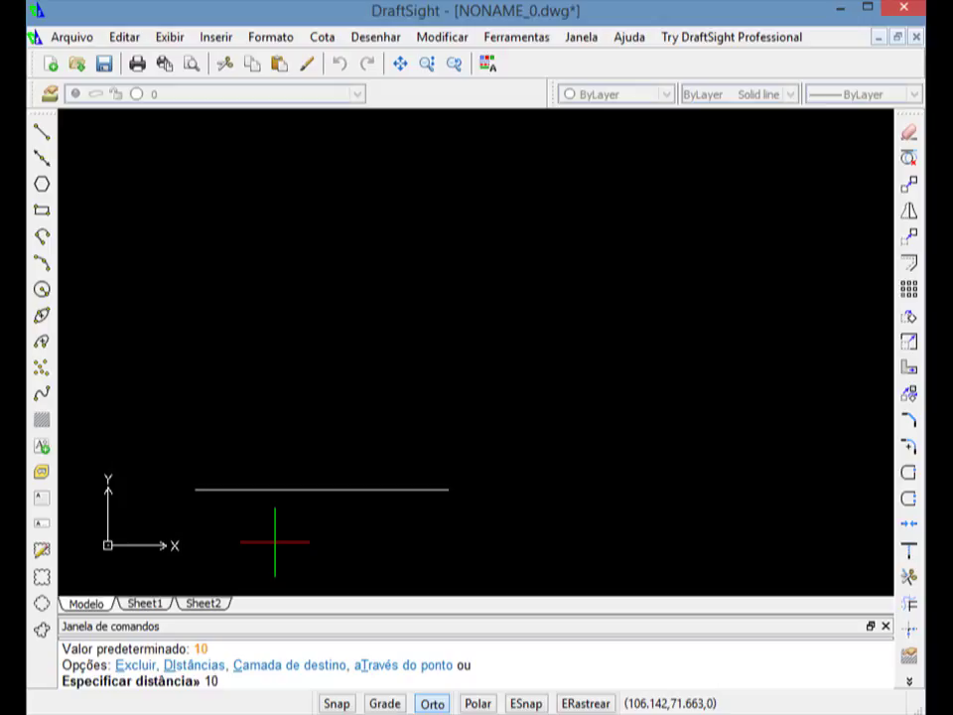
key("Return")
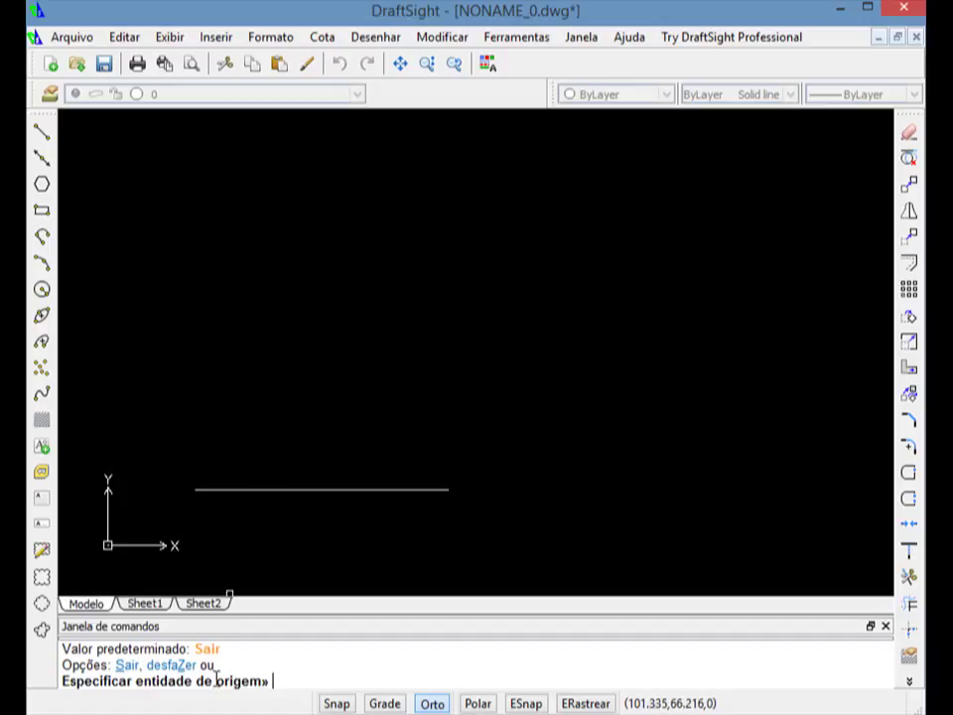
left_click(330, 486)
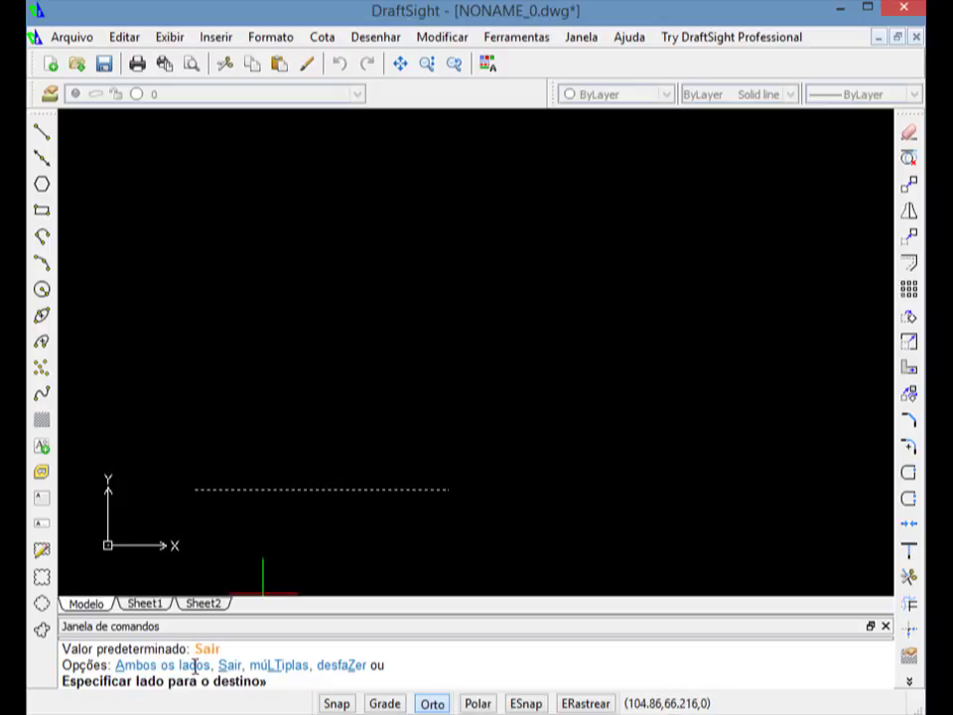
left_click(333, 385)
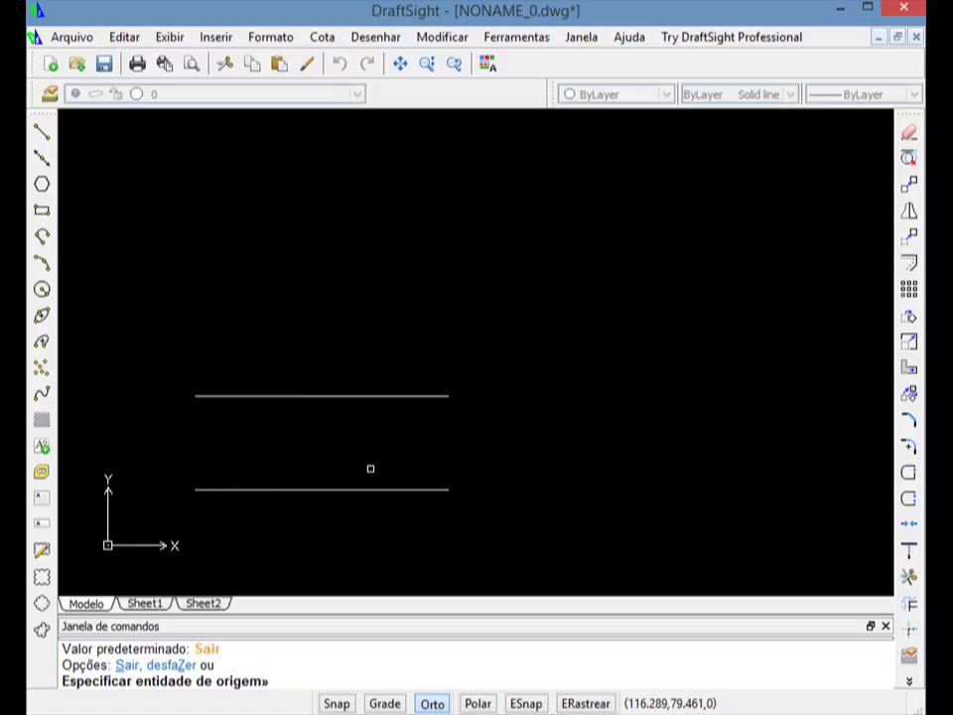
left_click(355, 488)
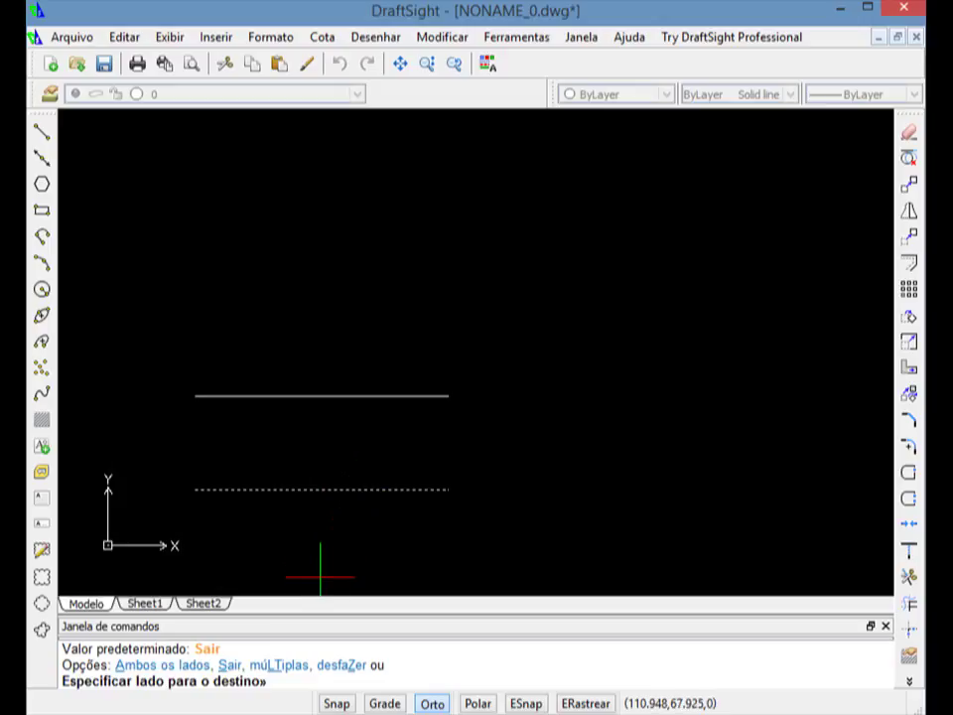
left_click(319, 576)
scroll(337, 332, "up", 4)
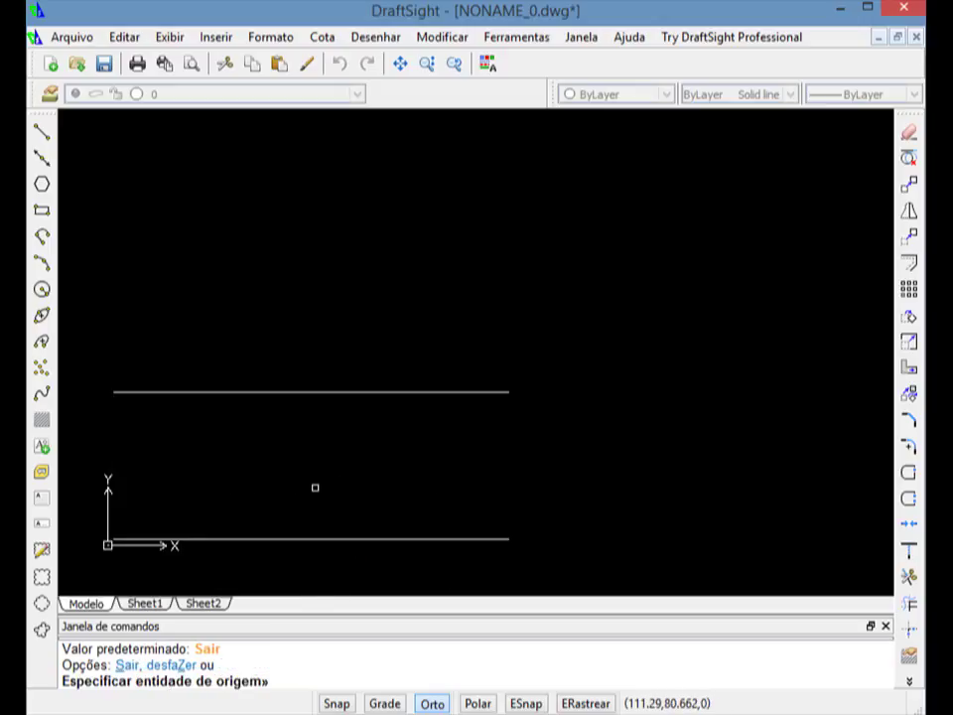
scroll(369, 407, "up", 2)
scroll(406, 415, "down", 3)
scroll(406, 417, "down", 3)
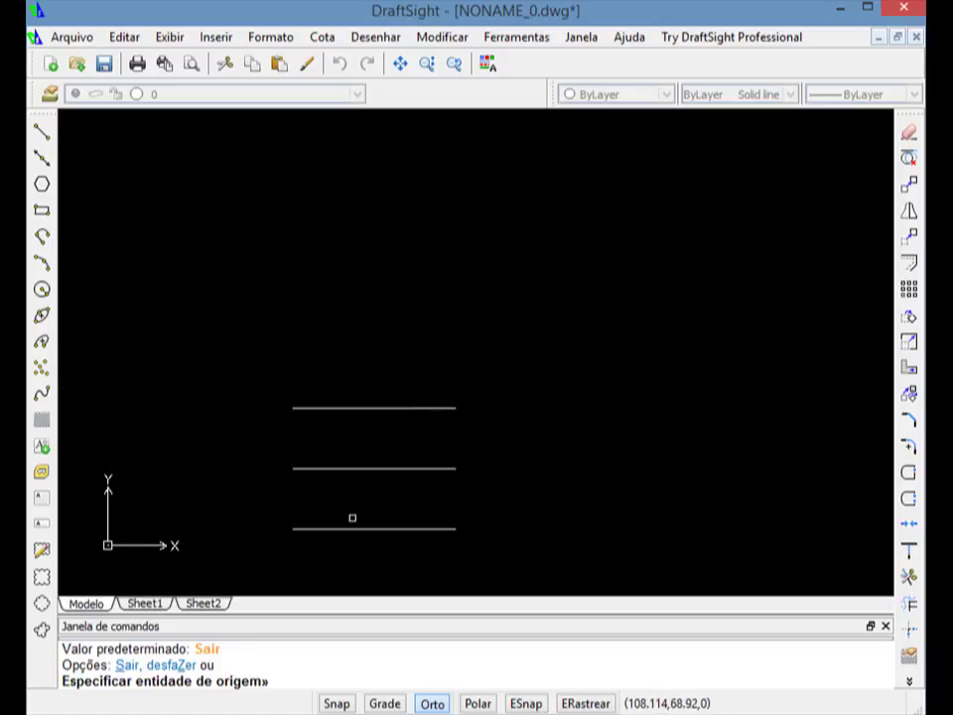
scroll(353, 517, "up", 1)
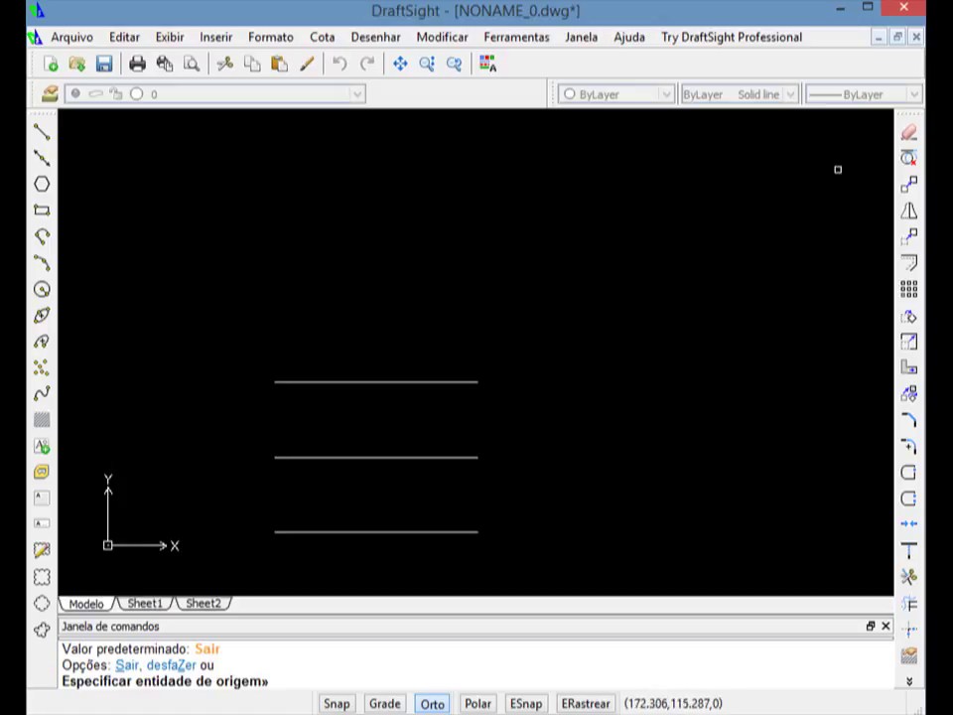
Delete all three parallel horizontal lines with the Delete command
left_click(908, 133)
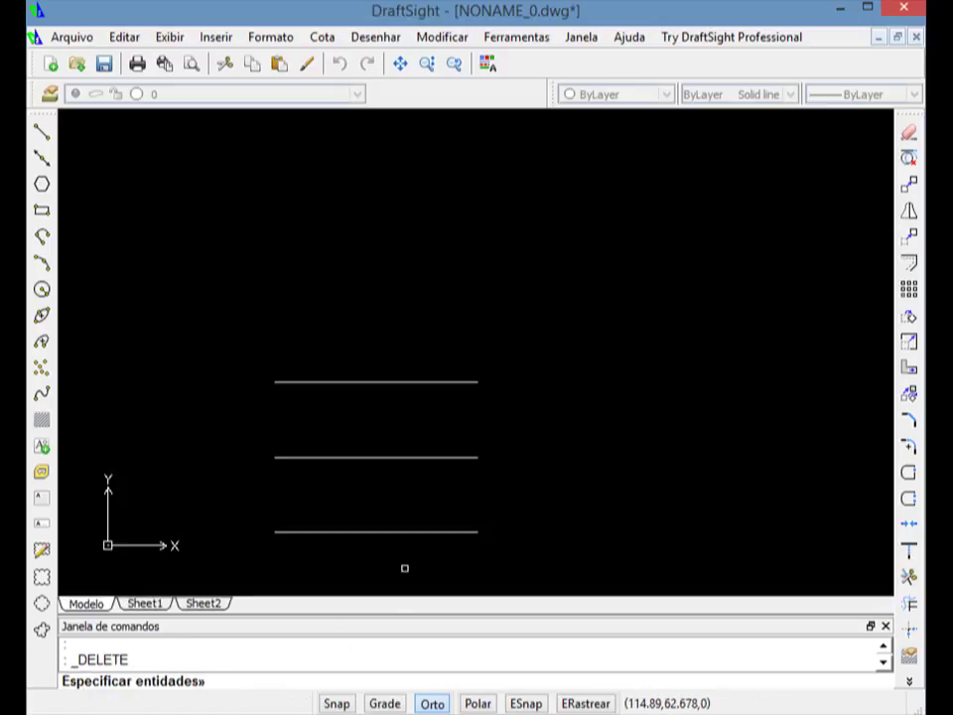
left_click(408, 532)
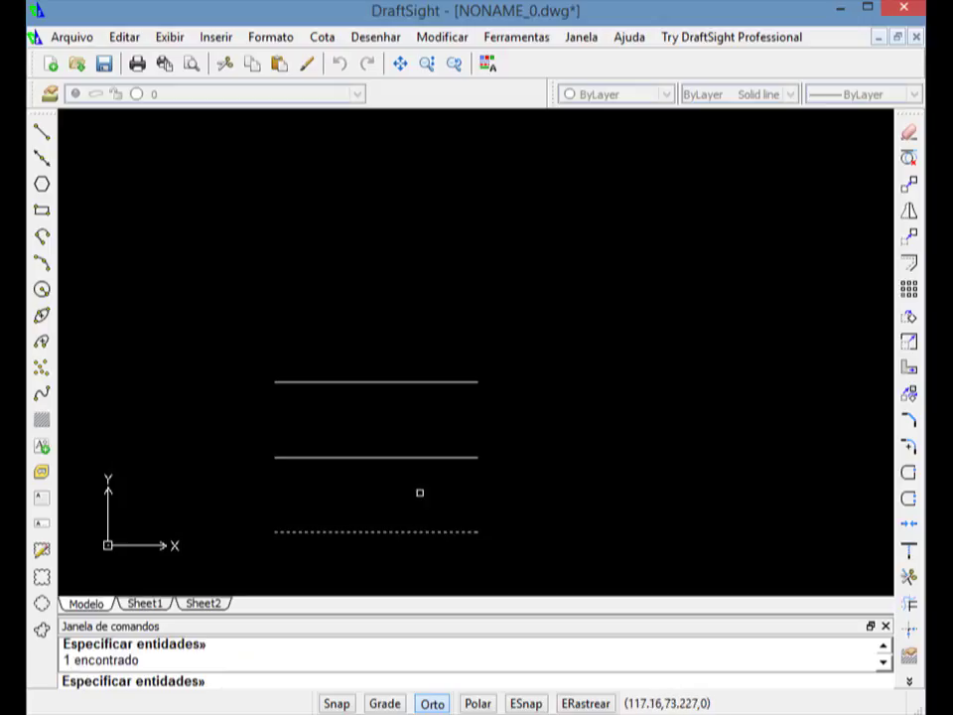
left_click(422, 457)
left_click(419, 381)
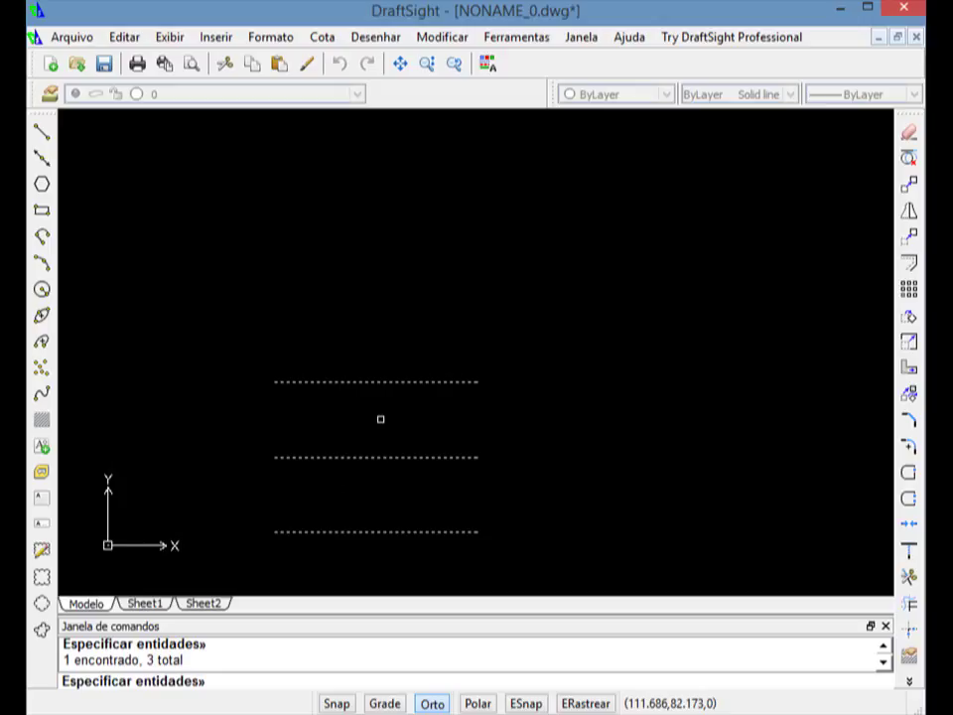
key("Return")
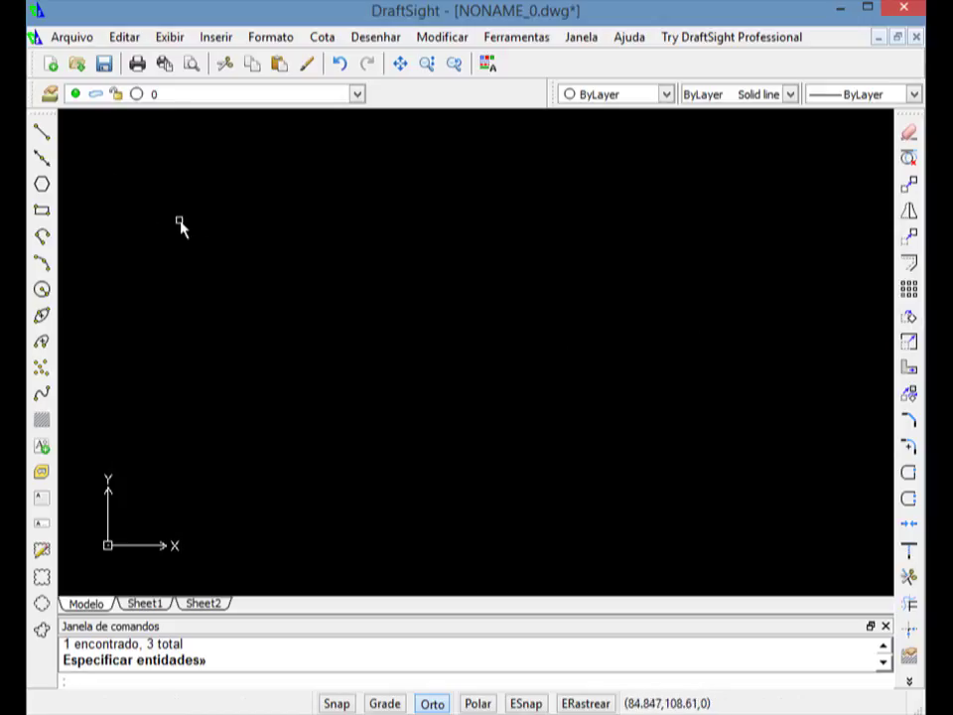
Draw a horizontal line and a vertical line of similar length rising from its right end, forming a square corner
left_click(42, 133)
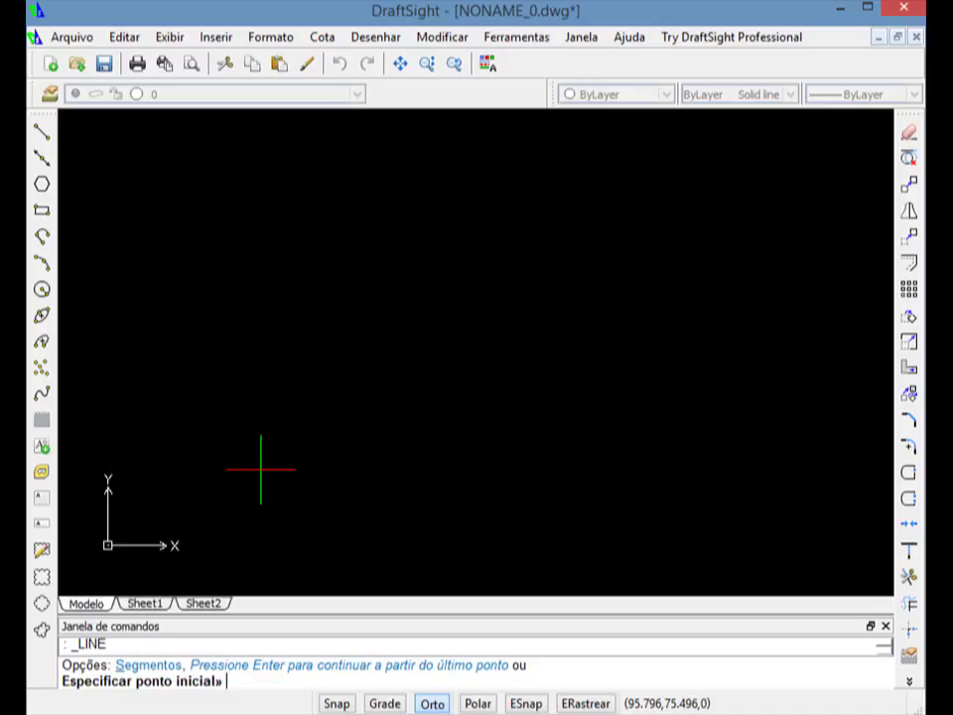
left_click(261, 470)
left_click(428, 467)
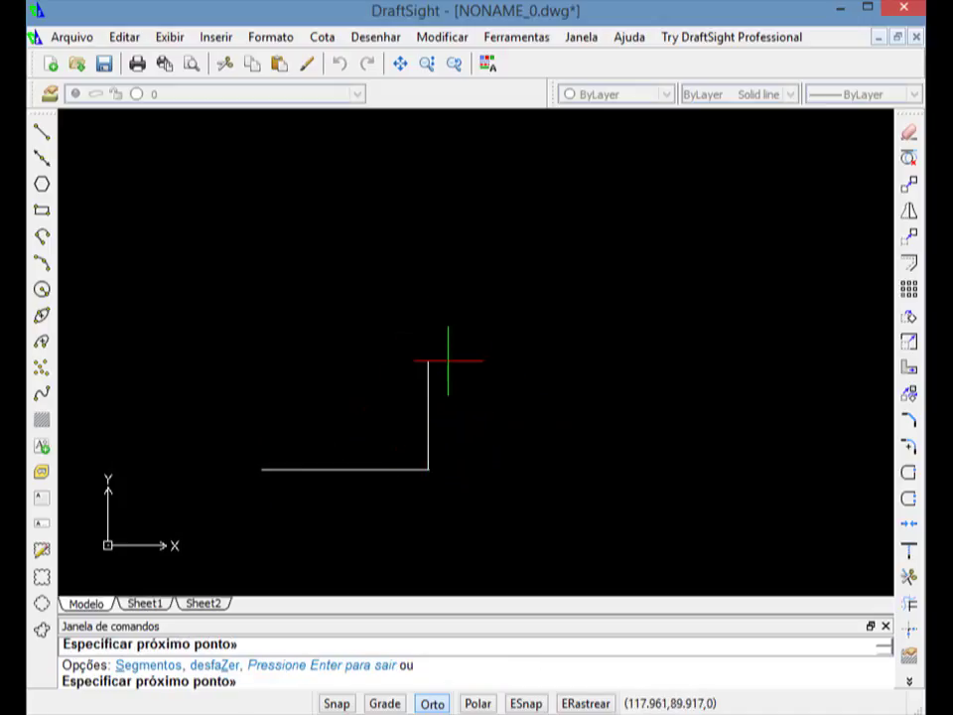
left_click(453, 305)
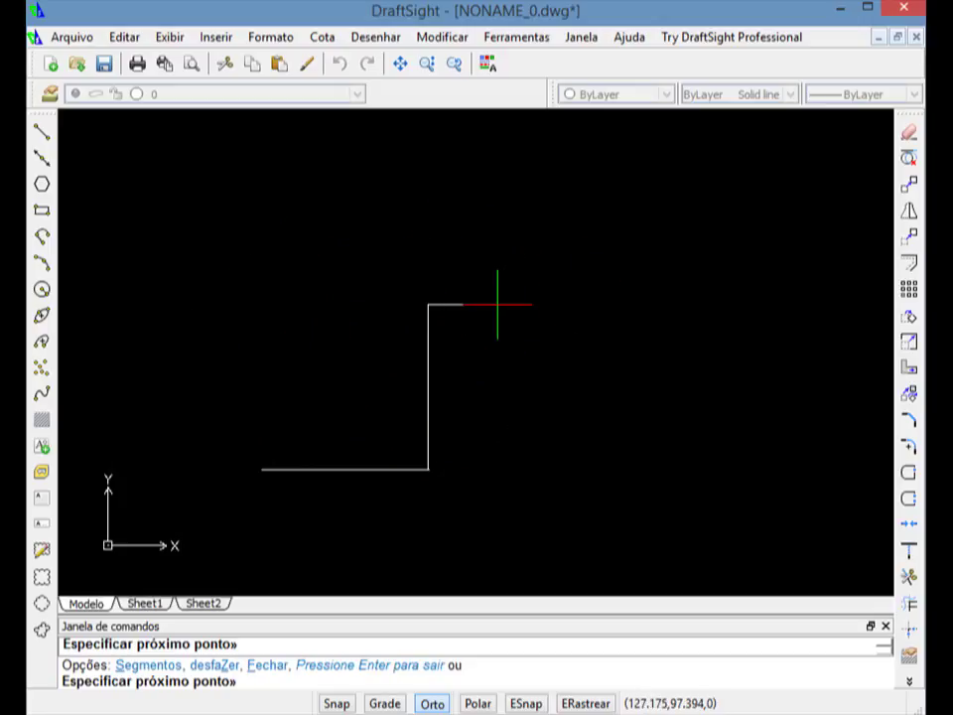
key("Return")
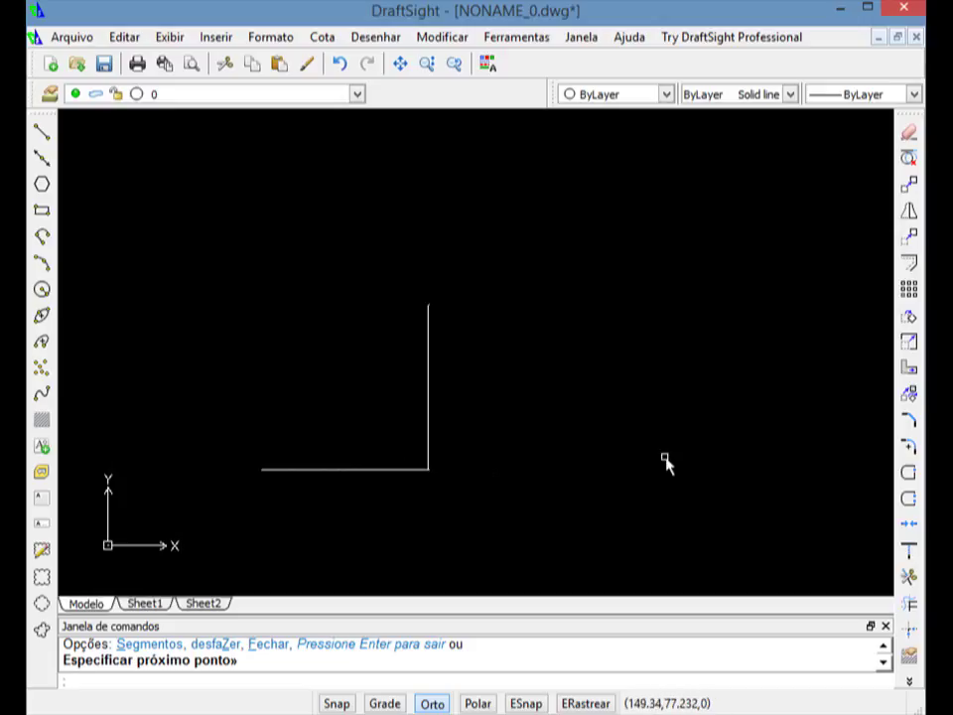
Fillet the corner between the horizontal and vertical lines with a radius of 2, and inspect the rounded corner up close
left_click(909, 448)
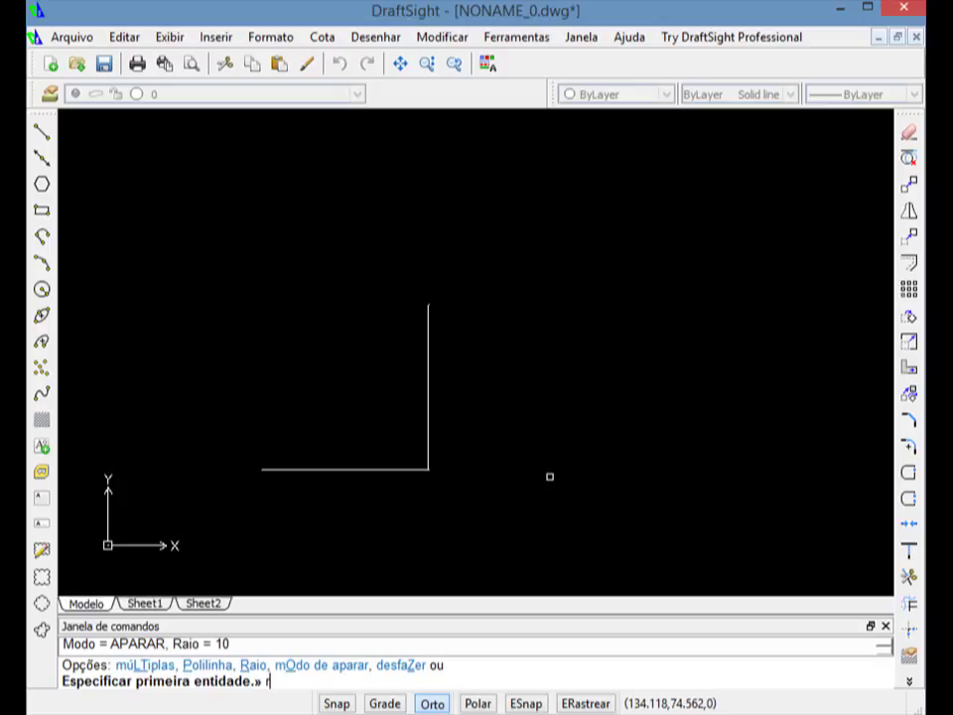
key("Return")
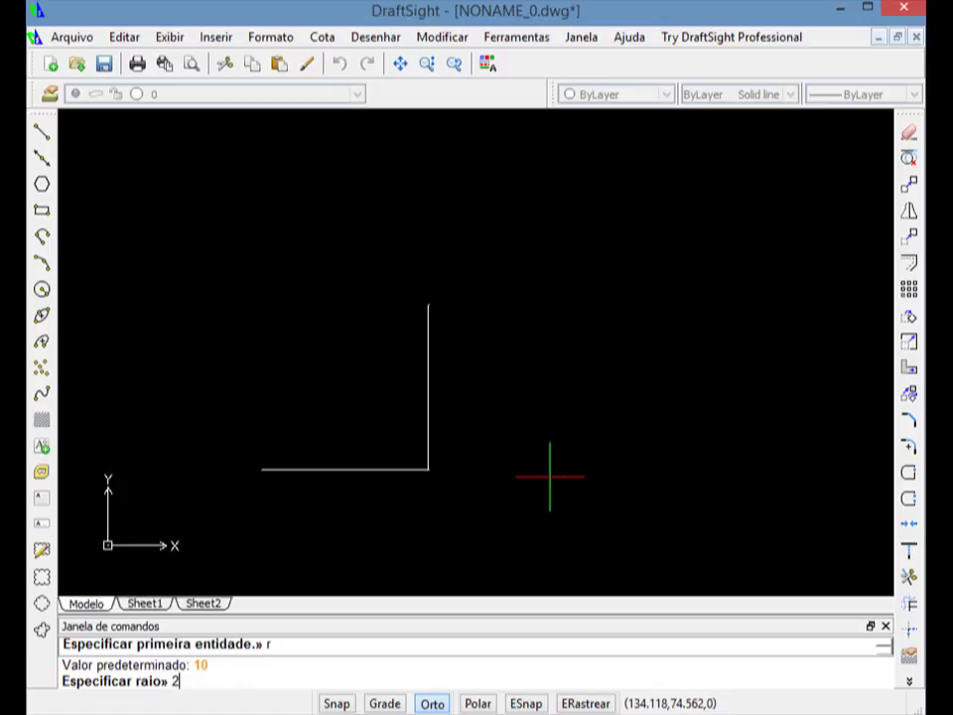
key("Return")
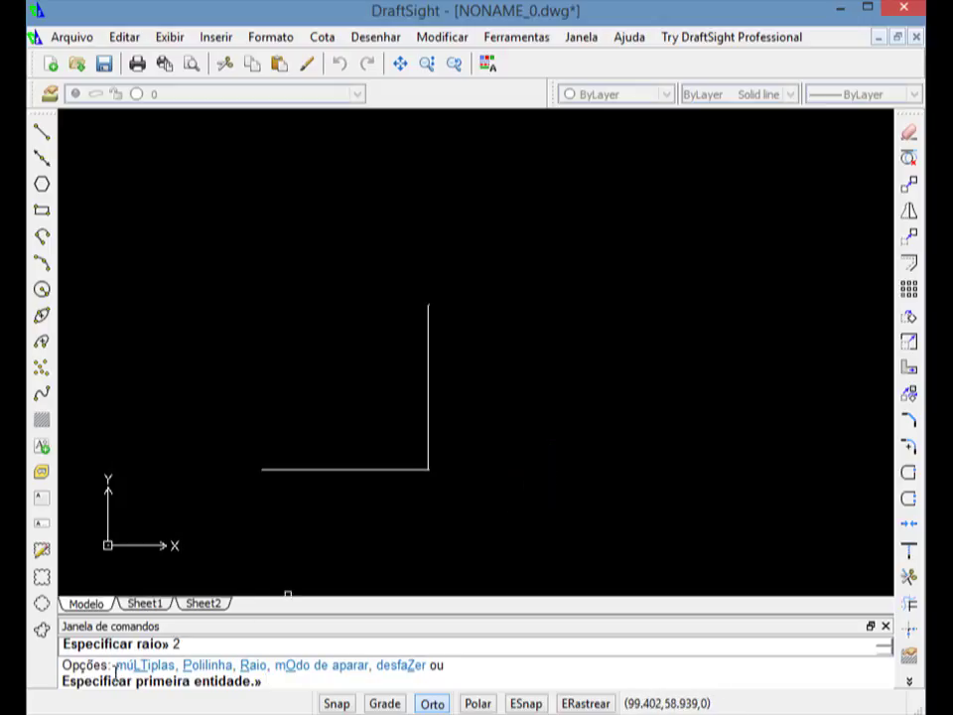
left_click(387, 469)
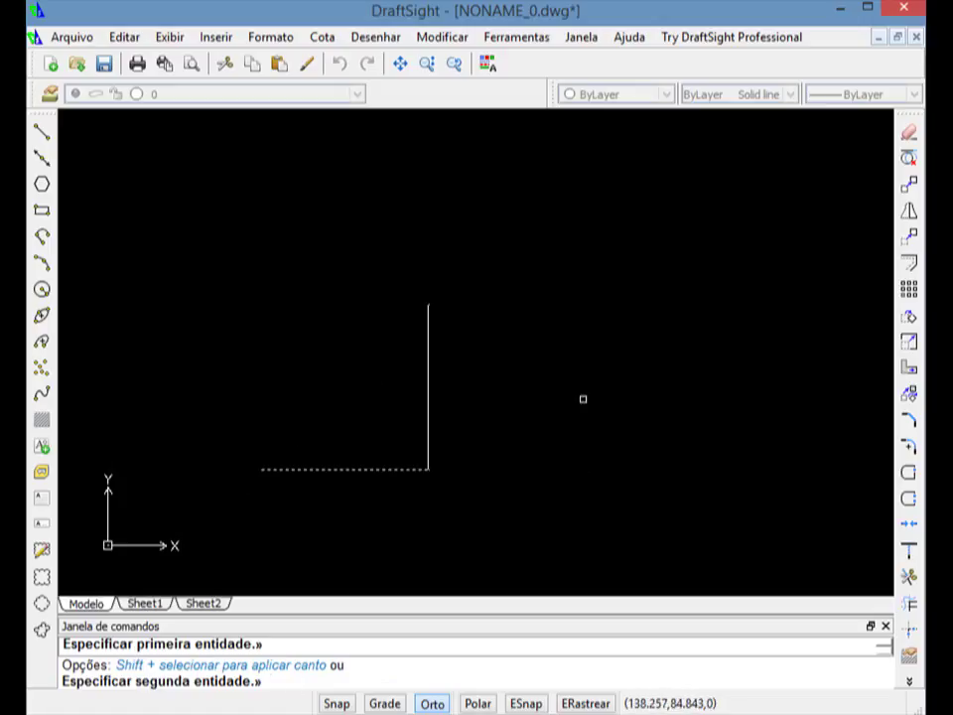
left_click(429, 443)
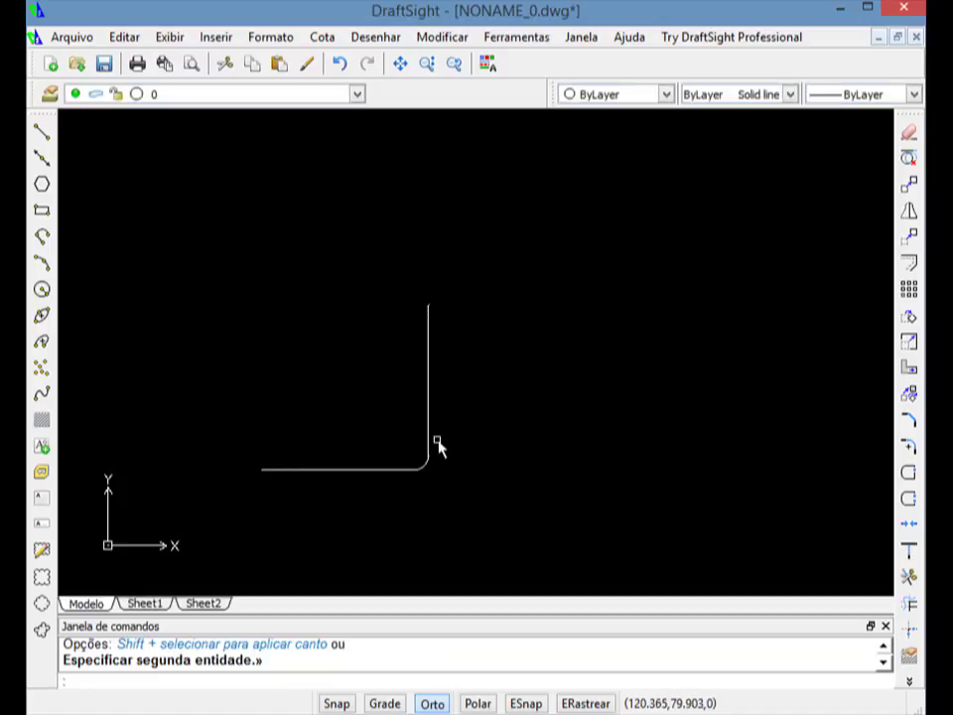
scroll(430, 495, "up", 3)
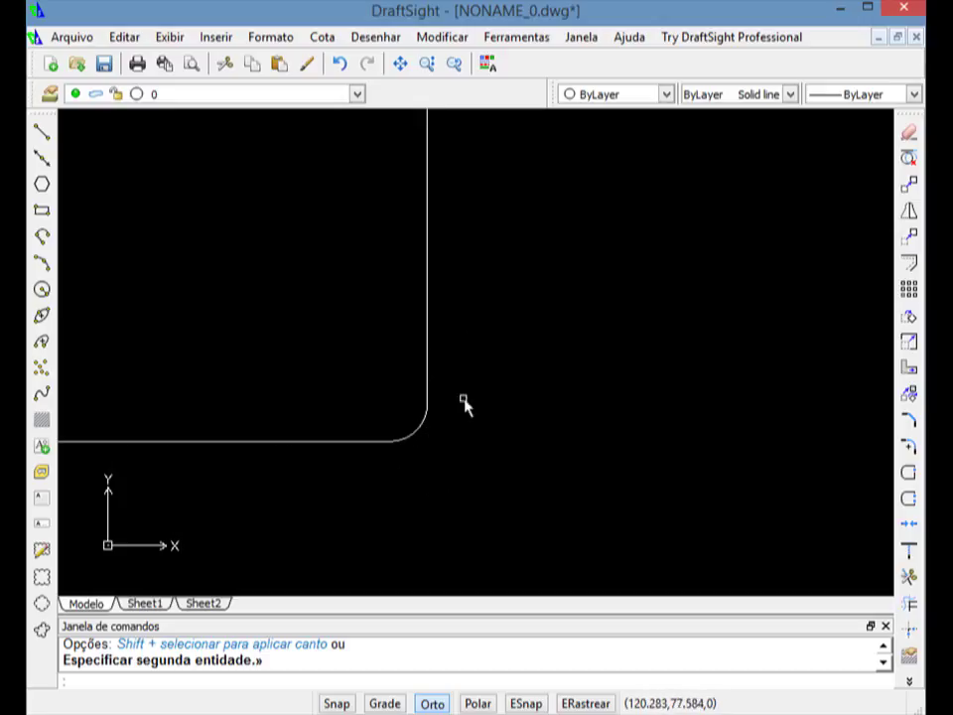
middle_click_drag(486, 420, 479, 426)
scroll(338, 410, "up", 1)
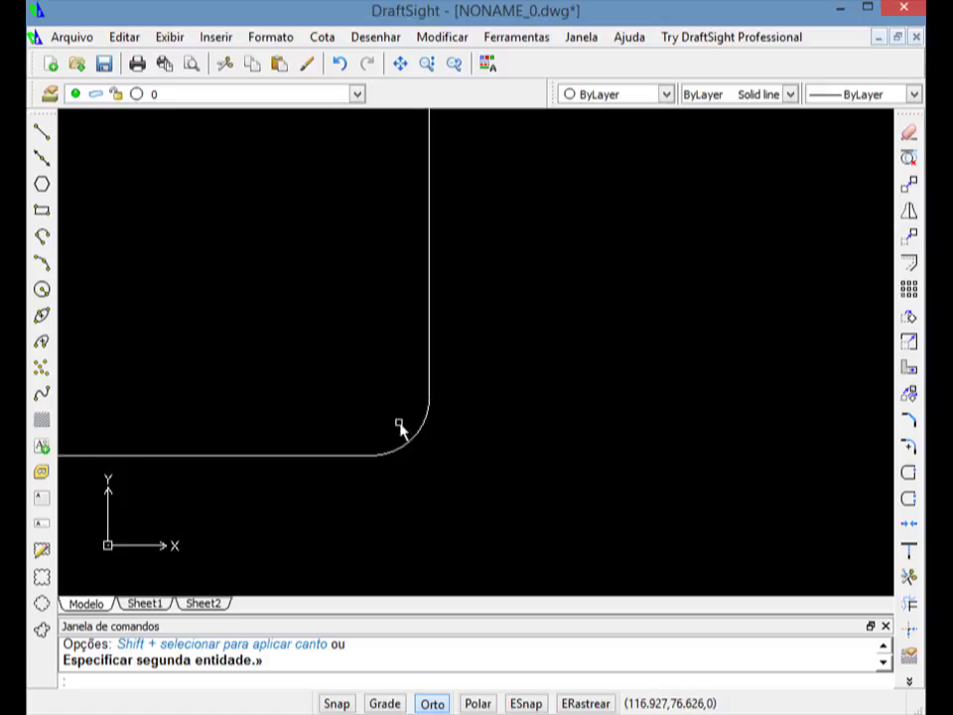
scroll(400, 425, "down", 4)
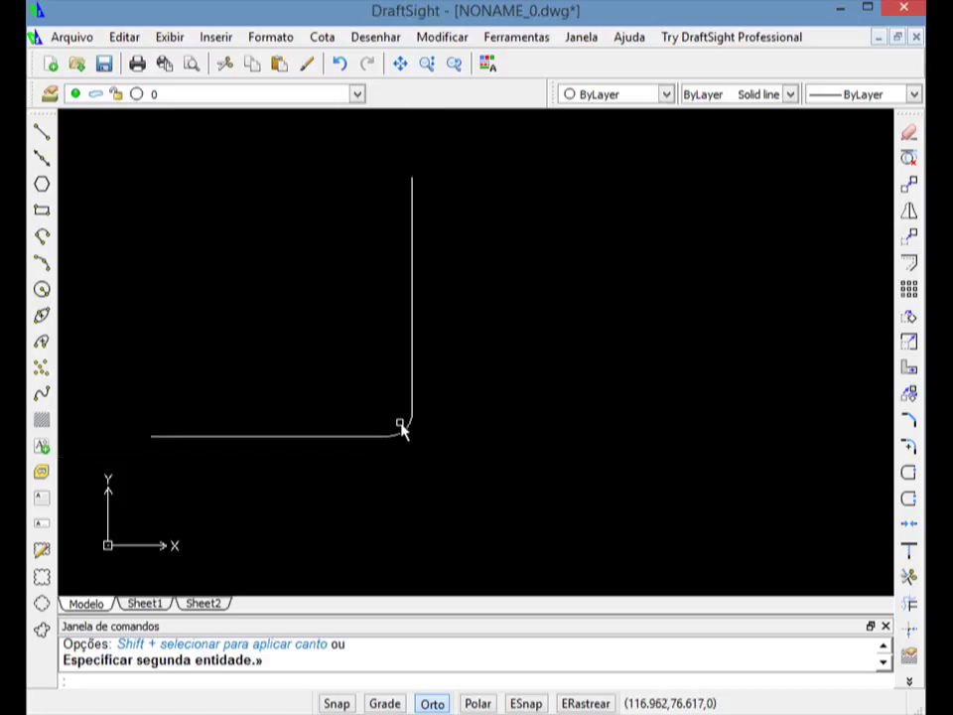
Examine the filleted corner at several magnifications, shifting the drawing around with the dynamic Pan command
scroll(400, 427, "up", 5)
scroll(401, 433, "down", 4)
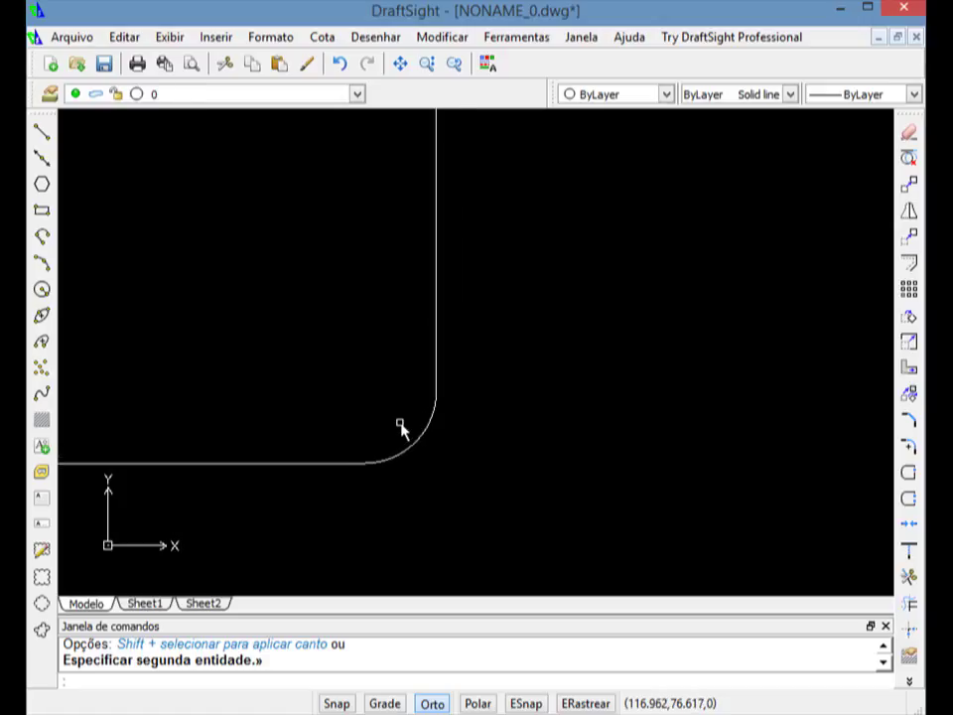
scroll(400, 436, "up", 8)
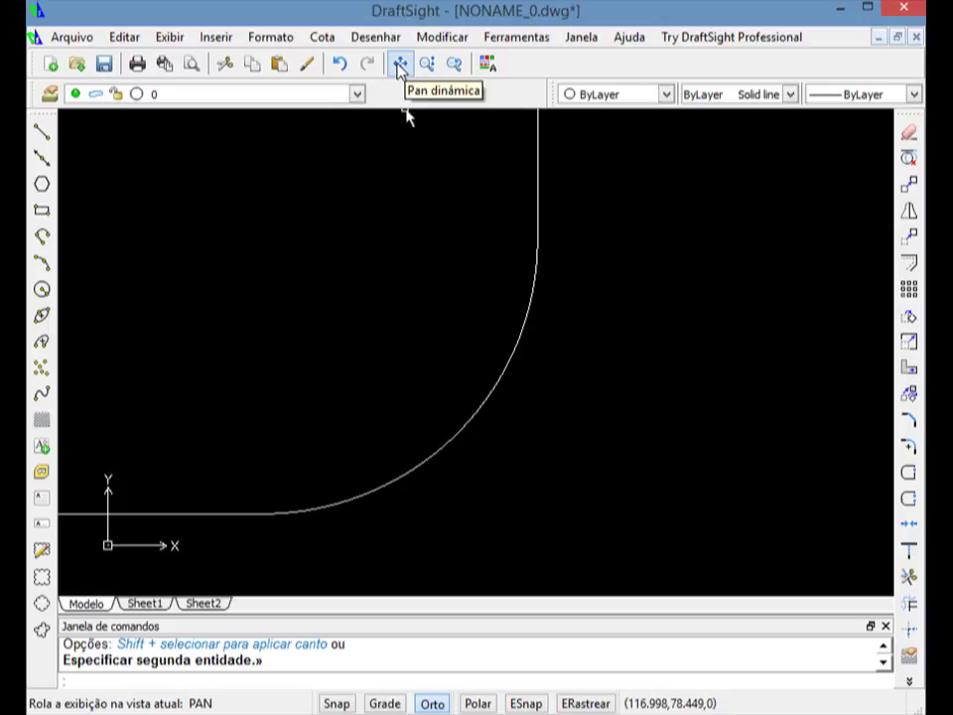
left_click(400, 65)
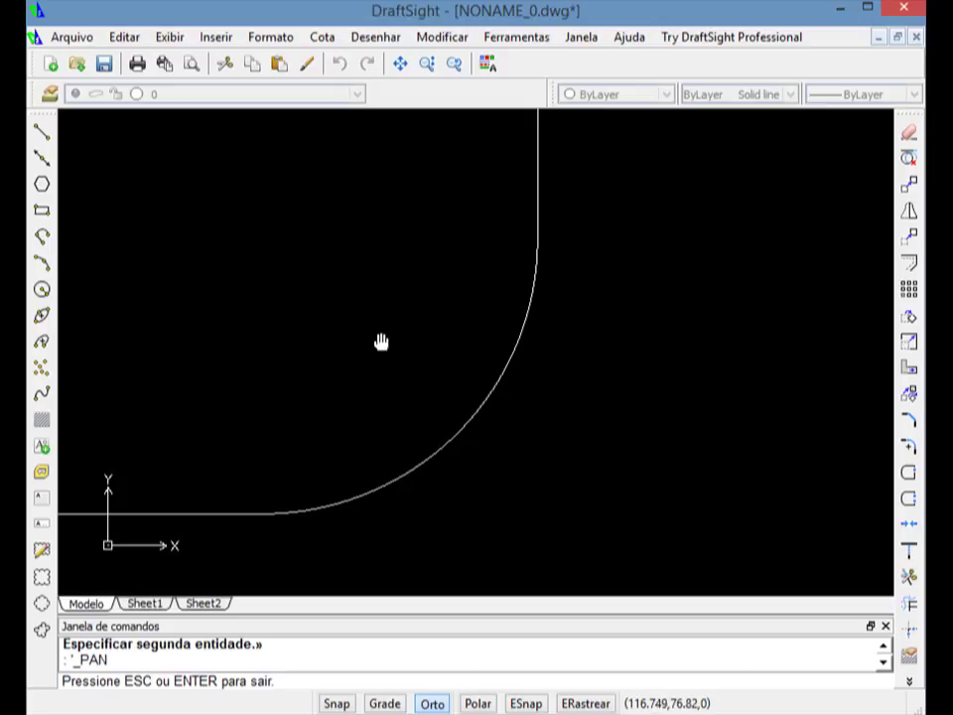
mouse_move(382, 351)
left_mouse_down()
mouse_move(612, 390)
mouse_move(370, 312)
mouse_move(419, 249)
mouse_move(546, 411)
mouse_move(322, 334)
mouse_move(482, 322)
mouse_move(312, 336)
mouse_move(506, 329)
left_mouse_up()
mouse_move(353, 312)
left_mouse_down()
mouse_move(493, 353)
mouse_move(373, 329)
mouse_move(530, 355)
mouse_move(636, 388)
mouse_move(538, 385)
mouse_move(570, 384)
mouse_move(566, 375)
left_mouse_up()
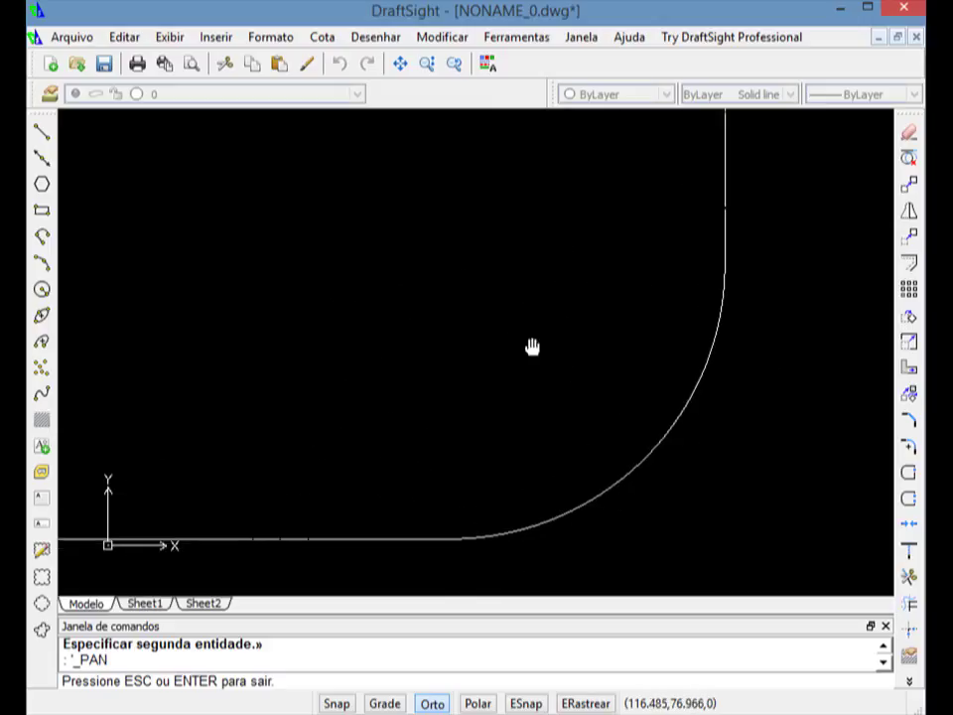
scroll(532, 346, "up", 1)
scroll(532, 346, "down", 4)
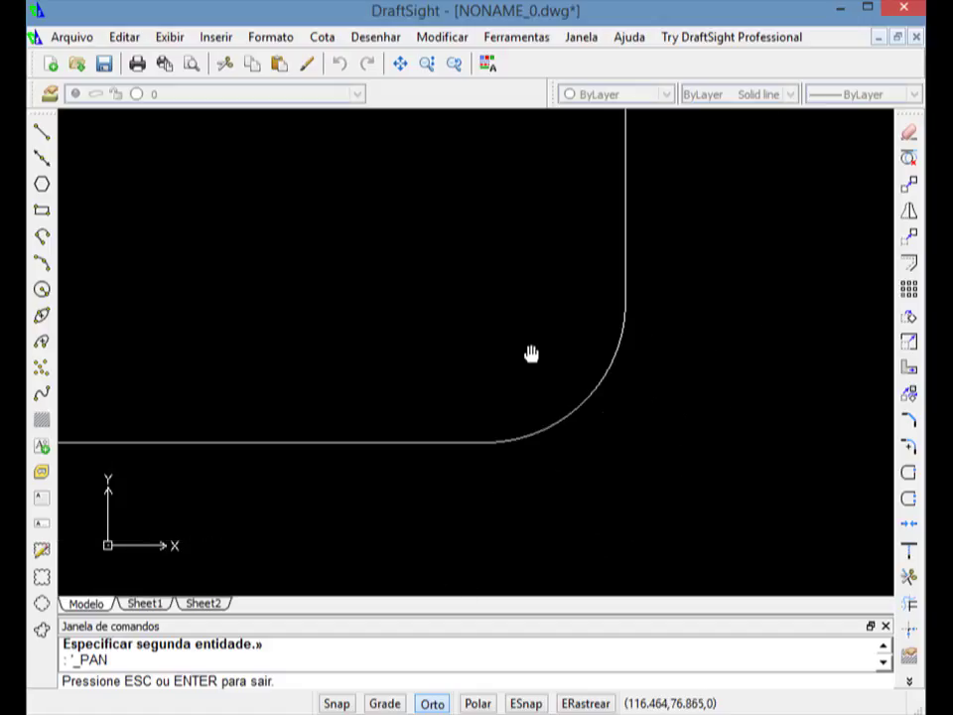
left_click_drag(535, 348, 404, 404)
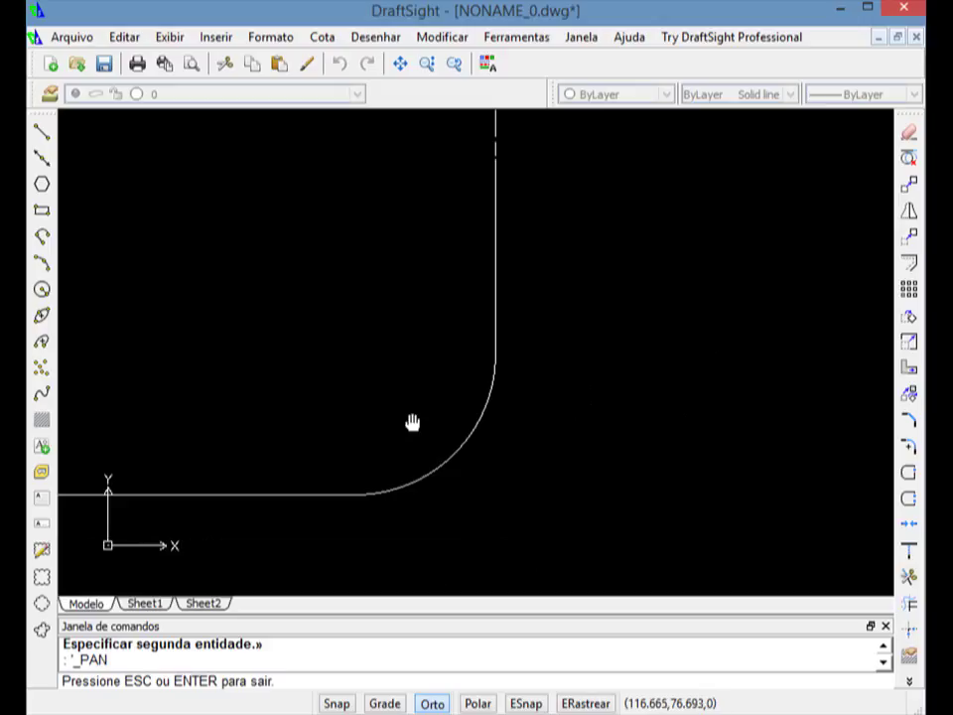
left_click_drag(399, 393, 459, 376)
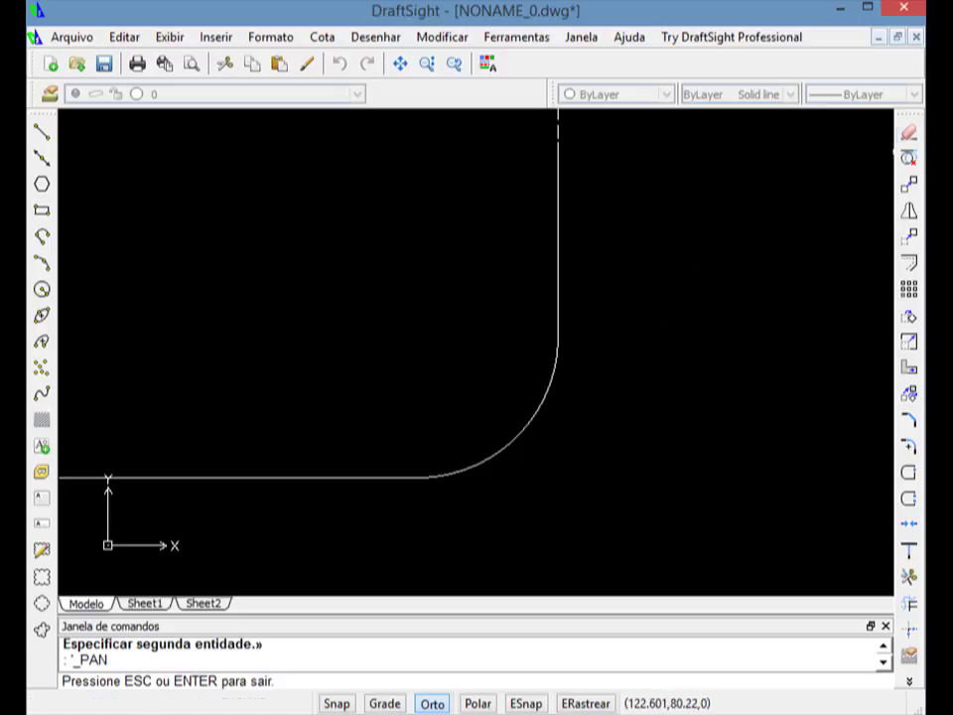
Delete the vertical line, the fillet arc and the horizontal line with the Delete command
left_click(908, 136)
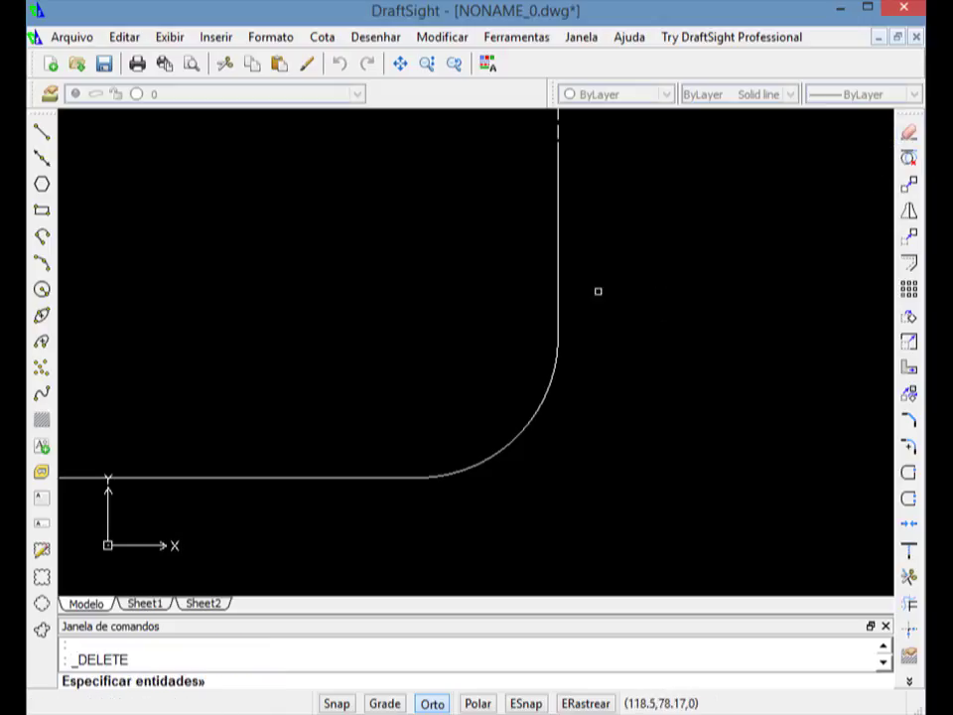
left_click(556, 277)
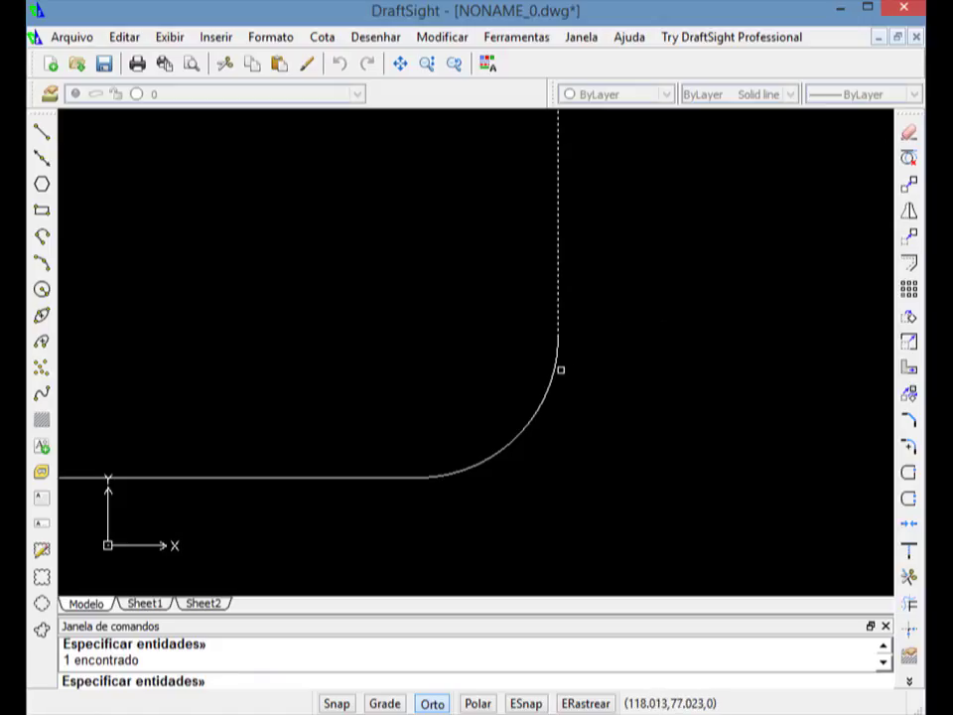
left_click(553, 368)
left_click(391, 476)
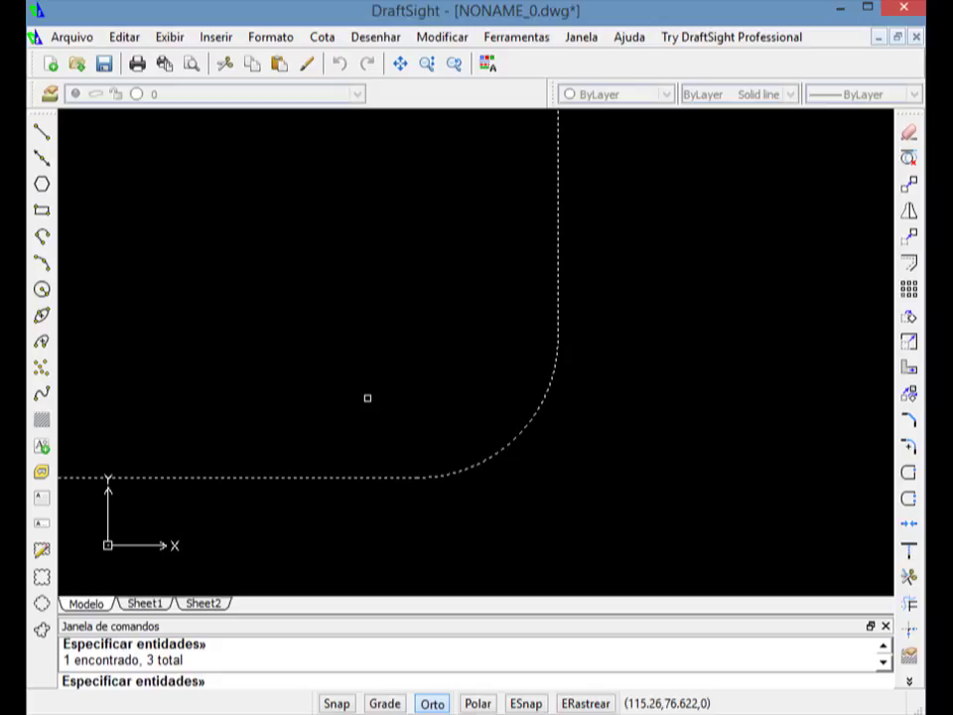
key("Return")
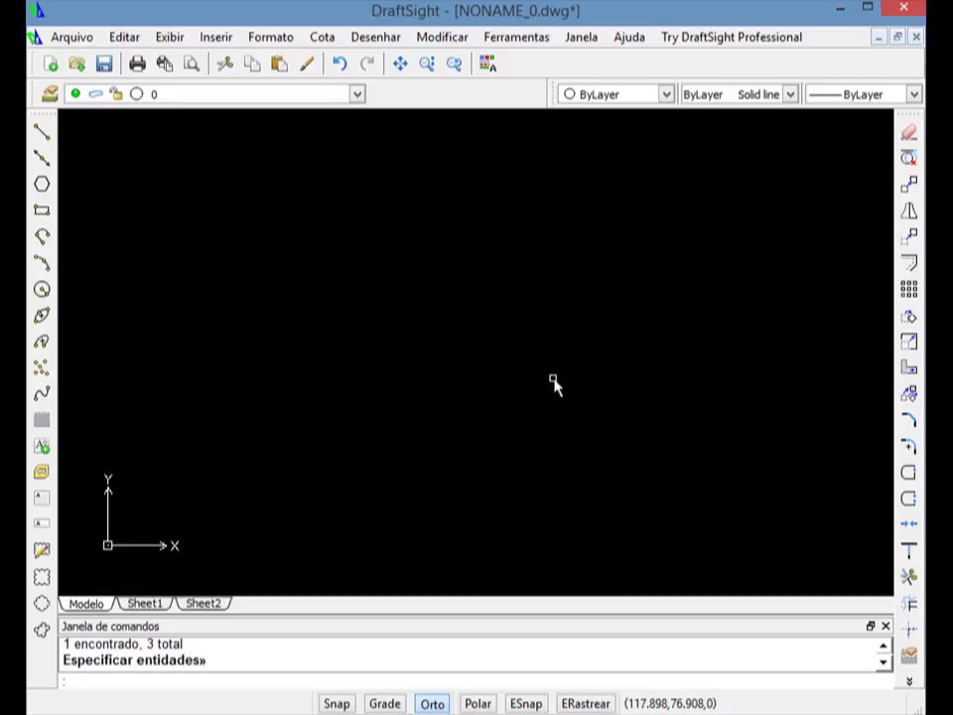
Draw a horizontal line and a separate vertical line crossing it near its right end, so both overshoot the intersection
left_click(48, 135)
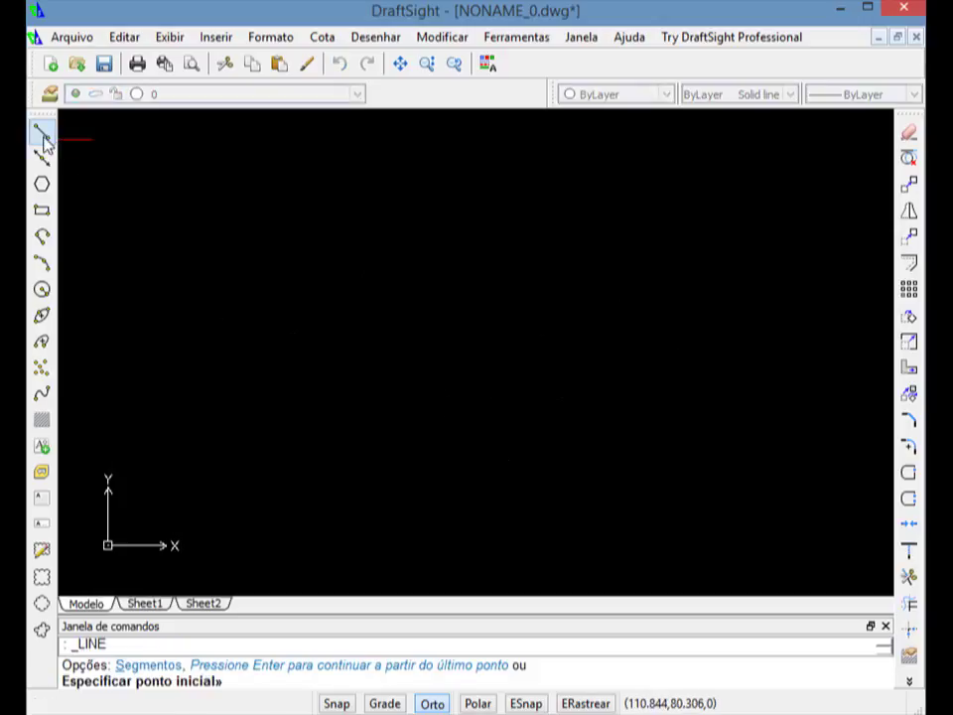
left_click(208, 450)
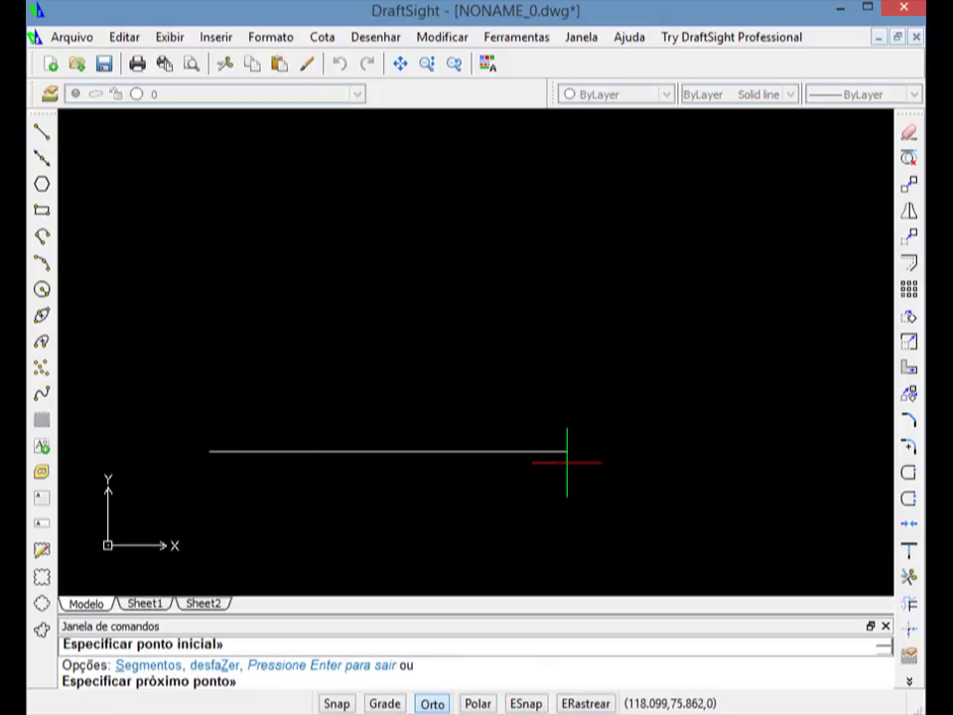
left_click(567, 461)
key("Return")
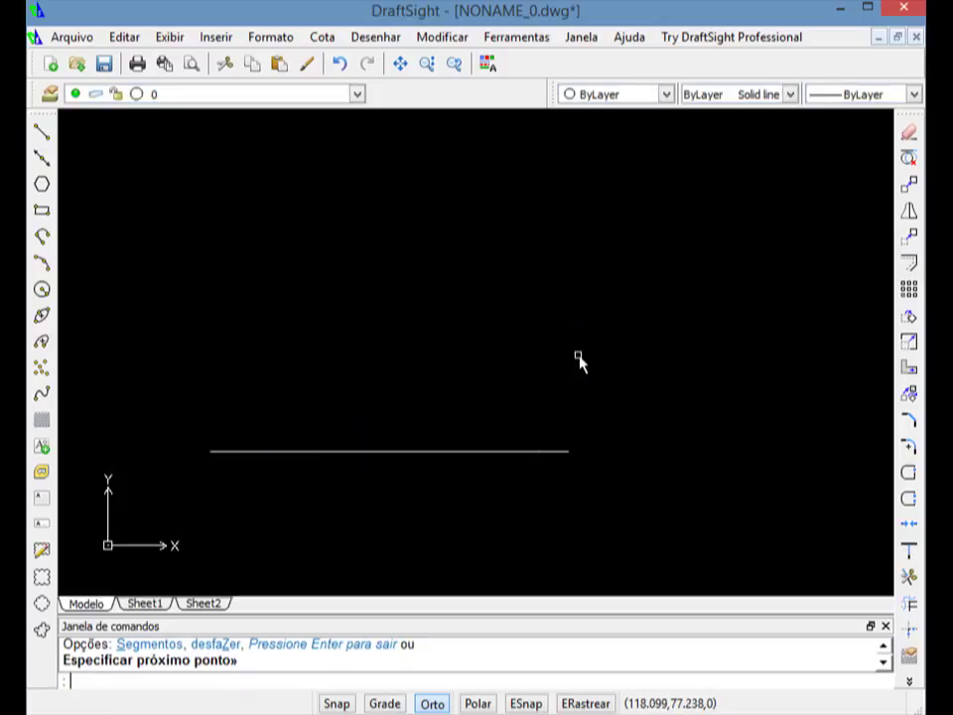
left_click(43, 134)
left_click(510, 491)
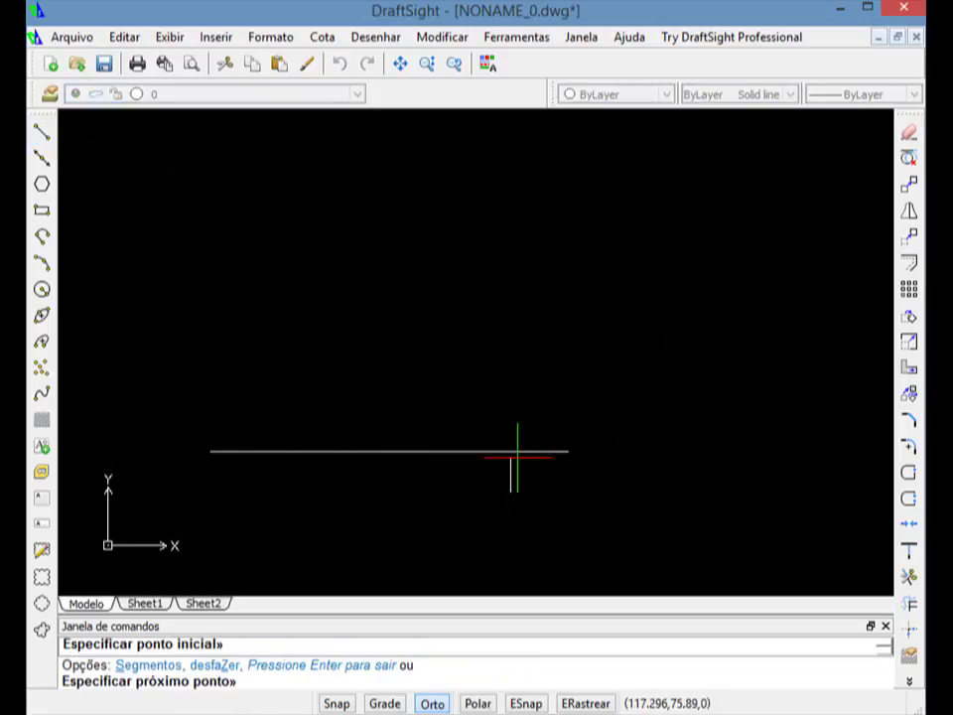
left_click(546, 267)
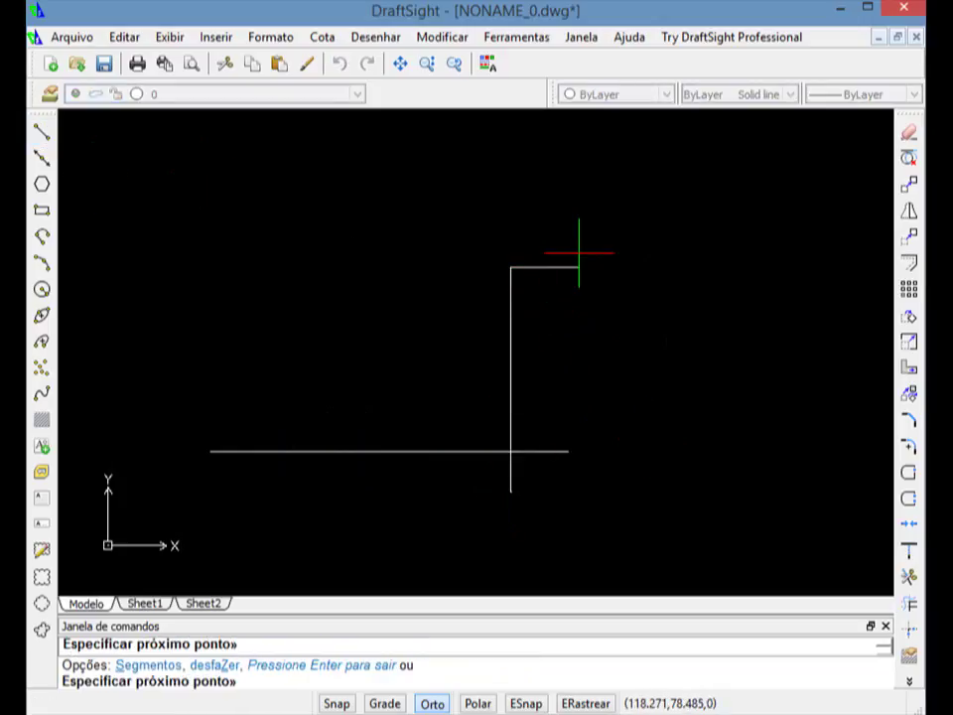
key("Return")
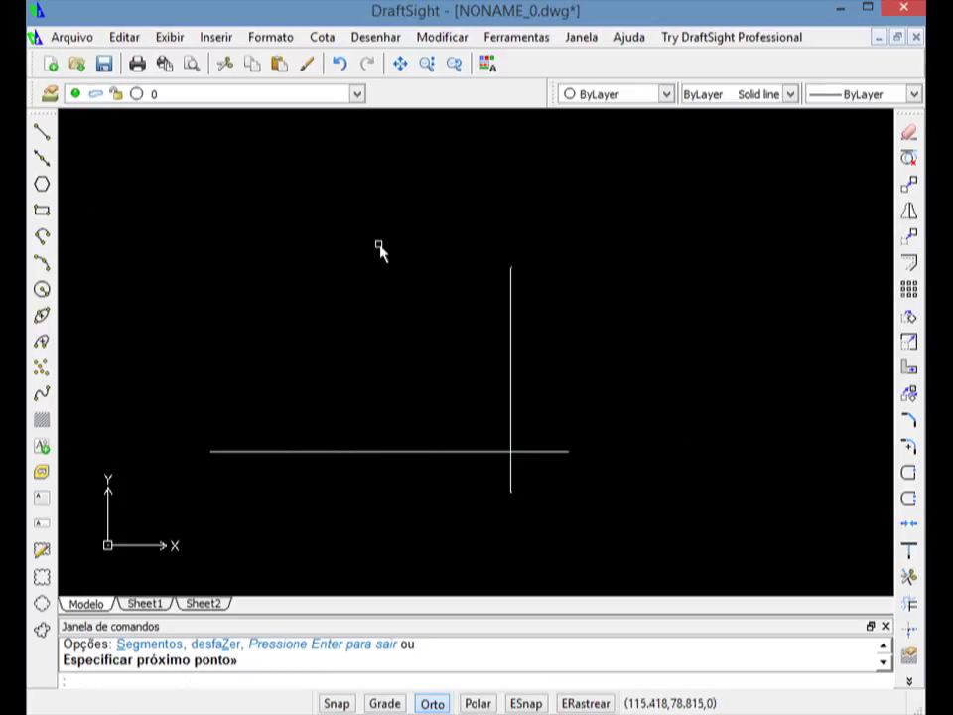
Trim the horizontal line's right overhang and the vertical line's lower overhang, using both lines as cutting edges
left_click(910, 577)
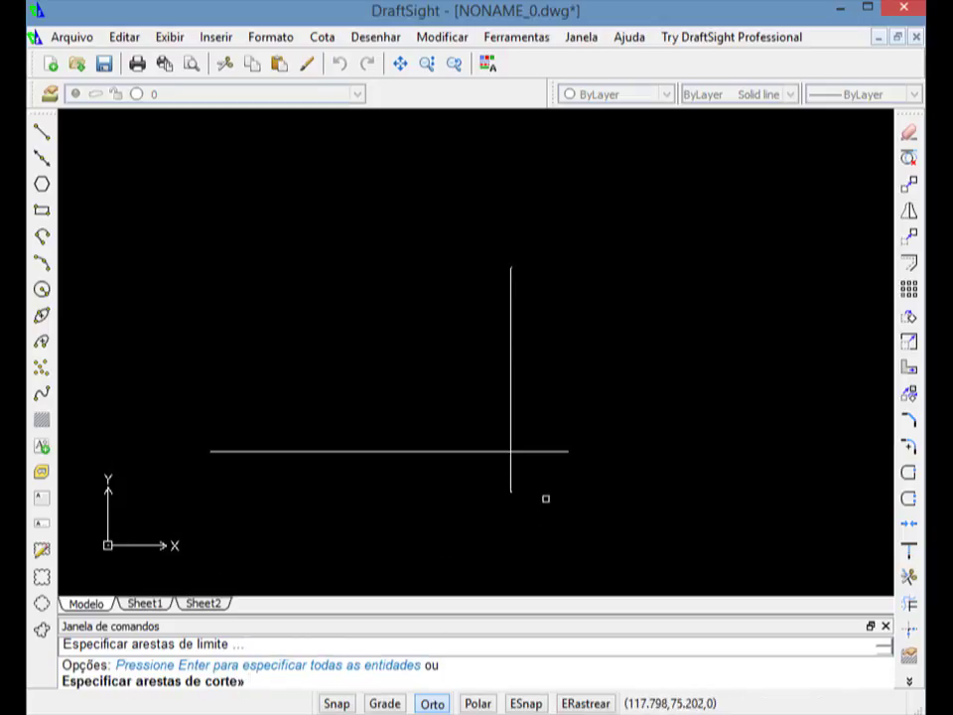
left_click(543, 452)
left_click(543, 452)
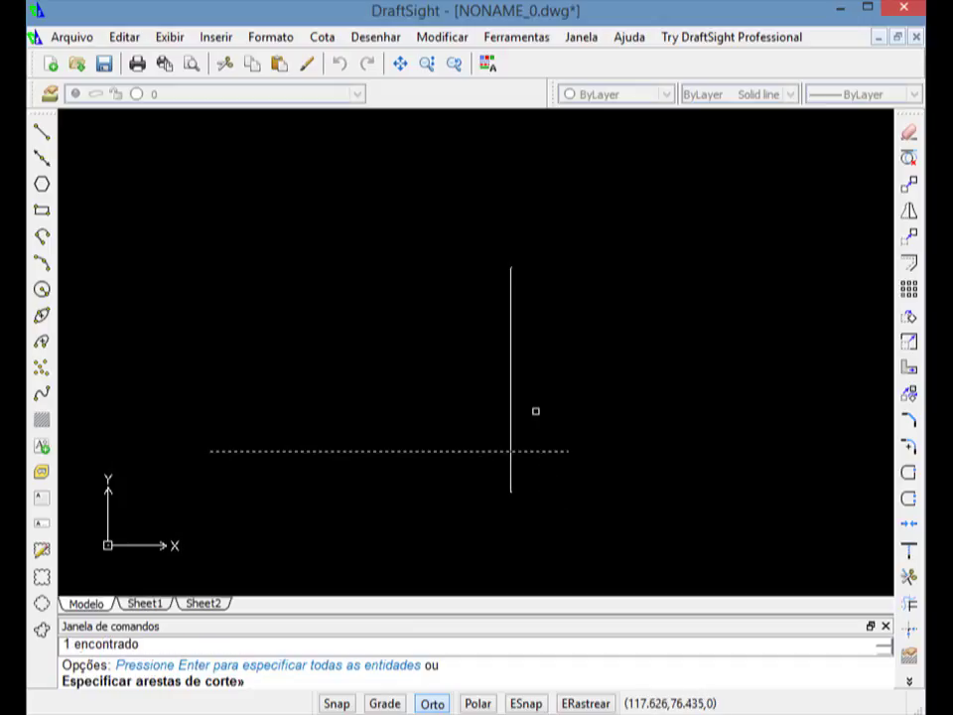
left_click(512, 407)
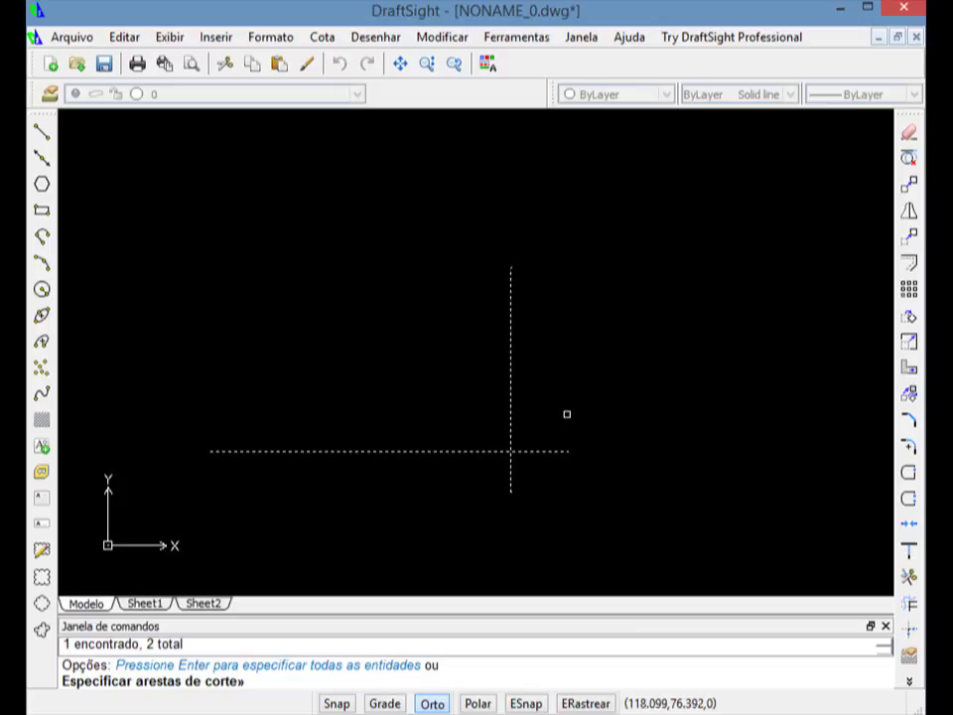
key("Return")
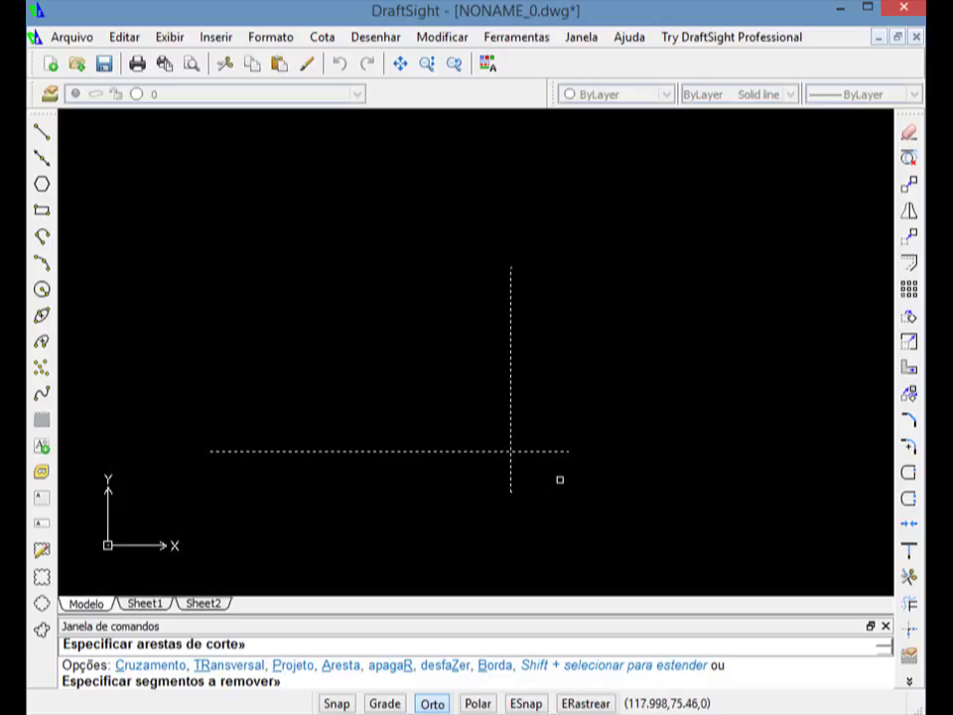
left_click(549, 451)
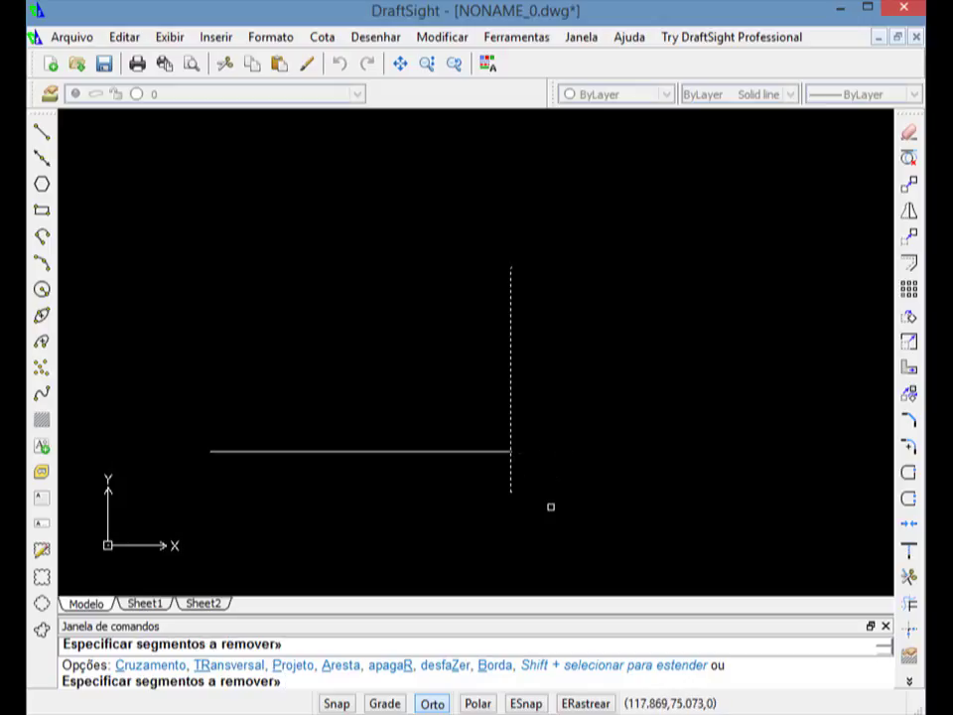
left_click(511, 479)
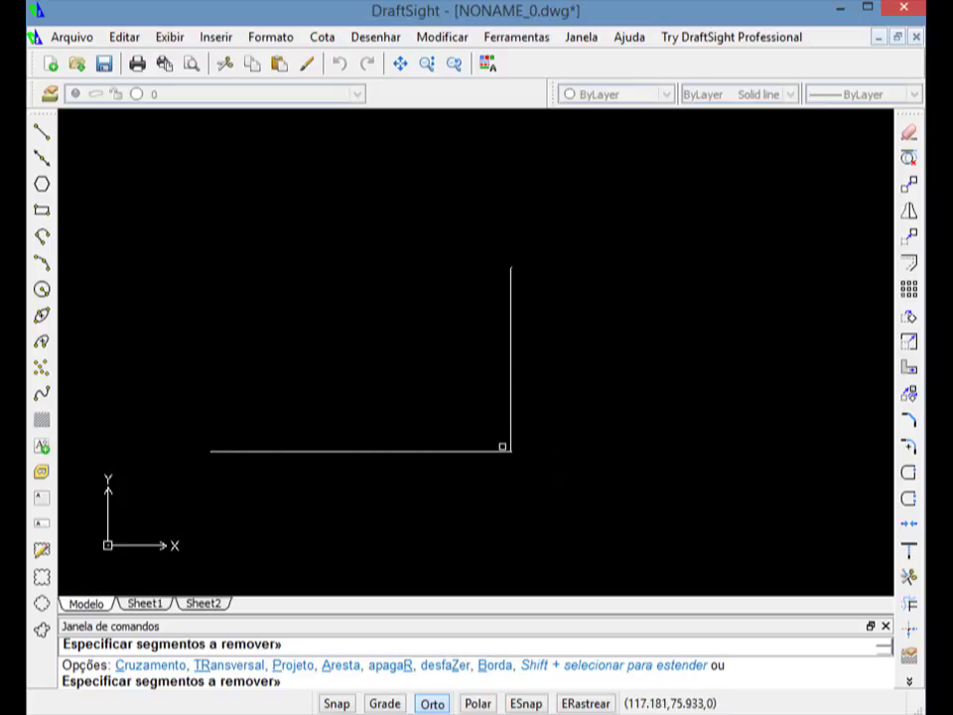
key("Return")
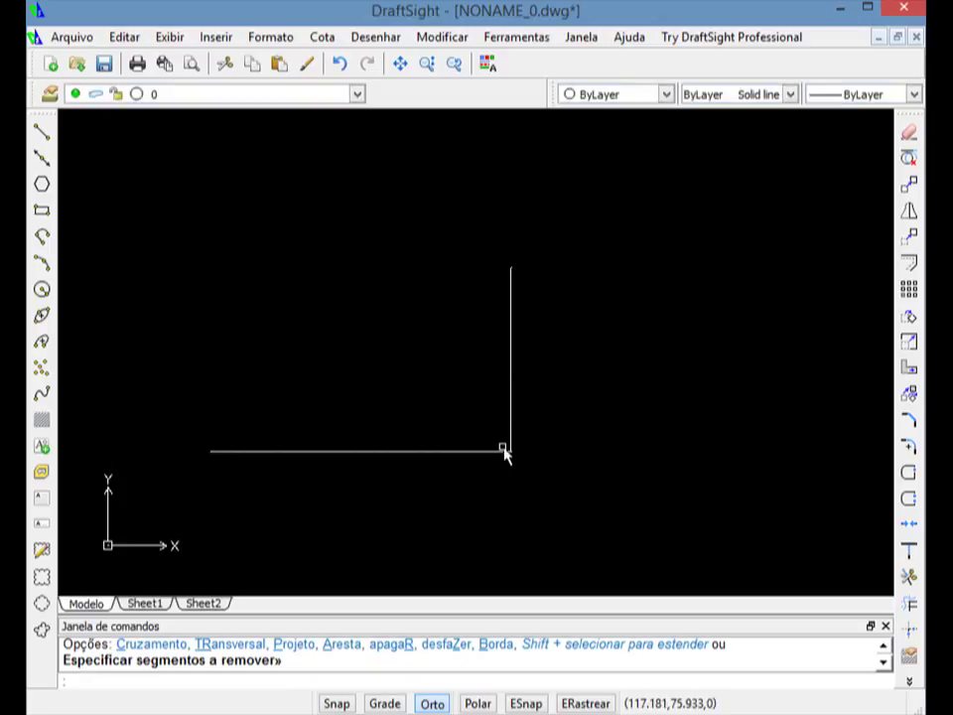
scroll(646, 328, "down", 1)
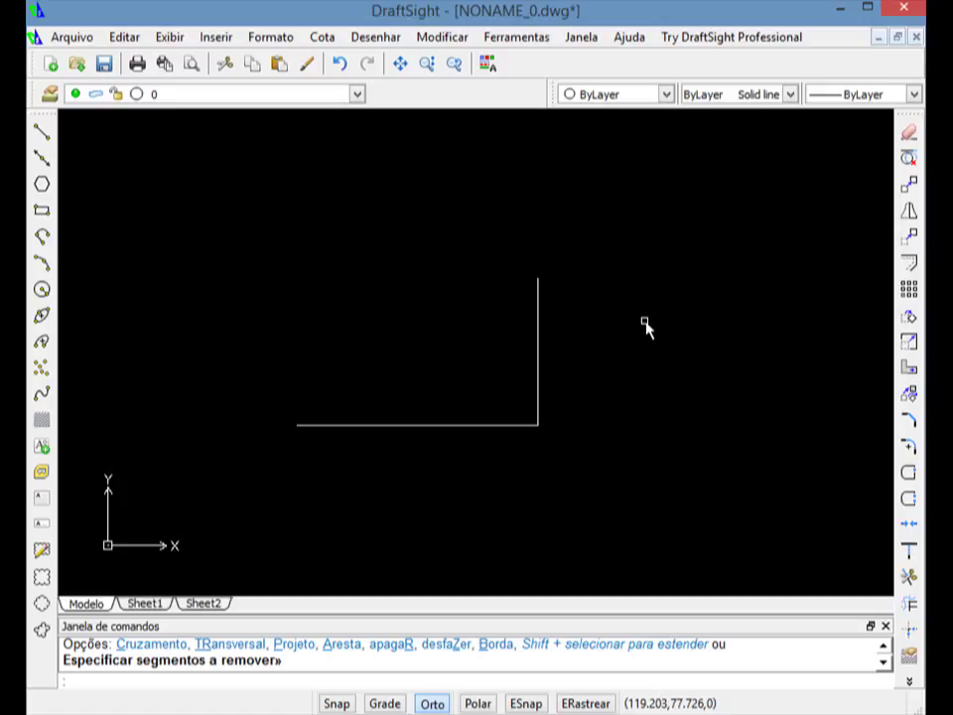
scroll(580, 397, "up", 1)
scroll(540, 387, "up", 2)
scroll(648, 446, "down", 1)
scroll(650, 449, "up", 1)
scroll(624, 411, "down", 2)
scroll(495, 397, "up", 1)
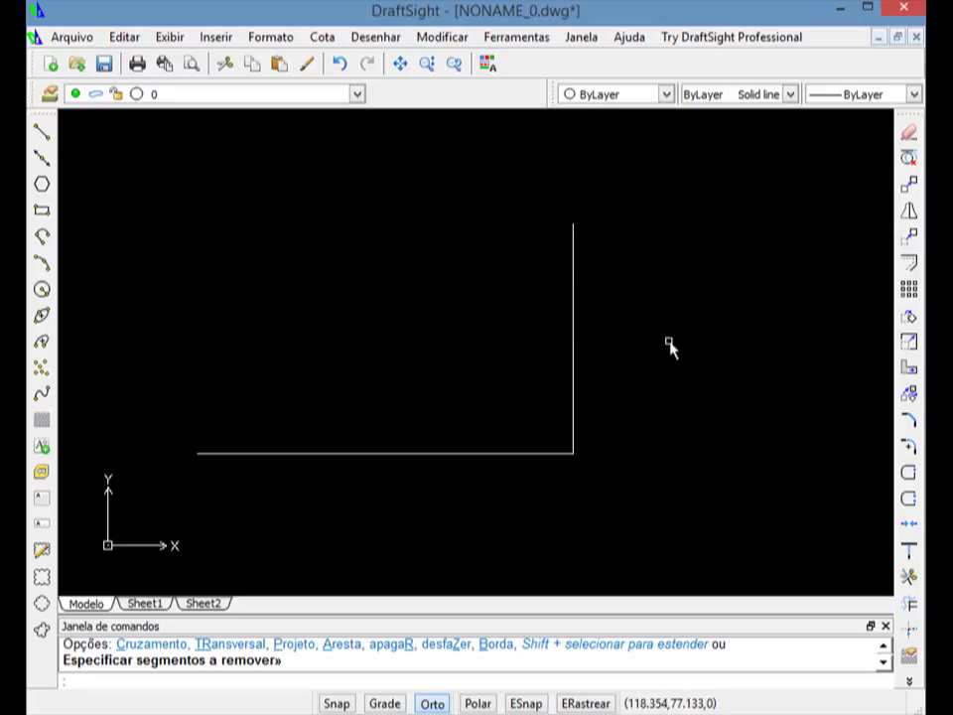
Delete the vertical line and draw a new one farther right, clear of the horizontal line's end but spanning its height
left_click(908, 134)
left_click(572, 321)
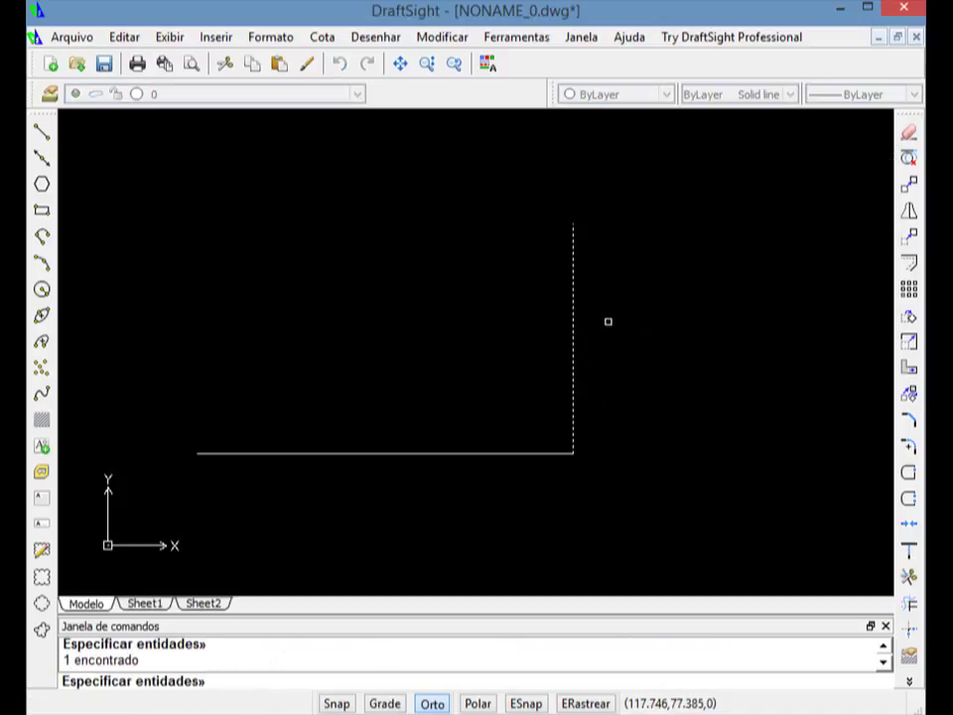
key("Return")
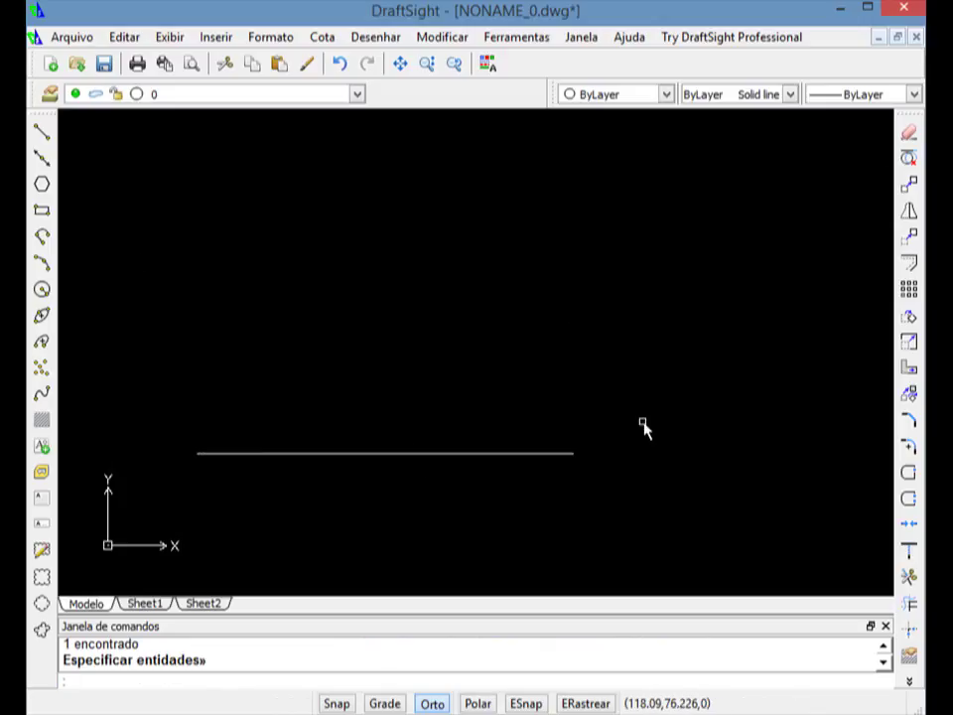
left_click(41, 131)
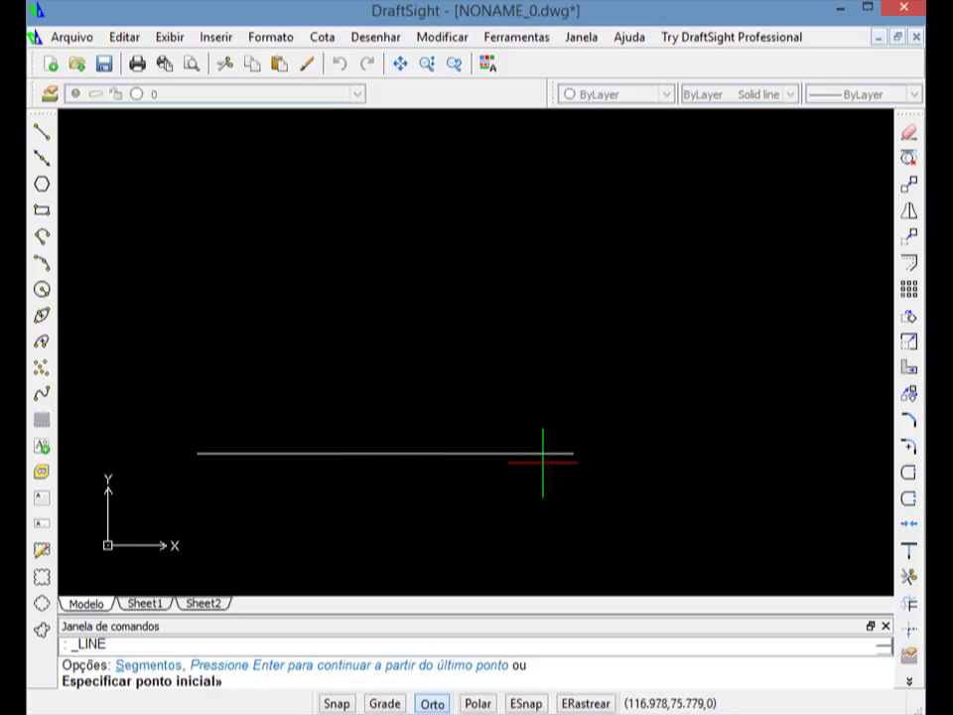
left_click(717, 484)
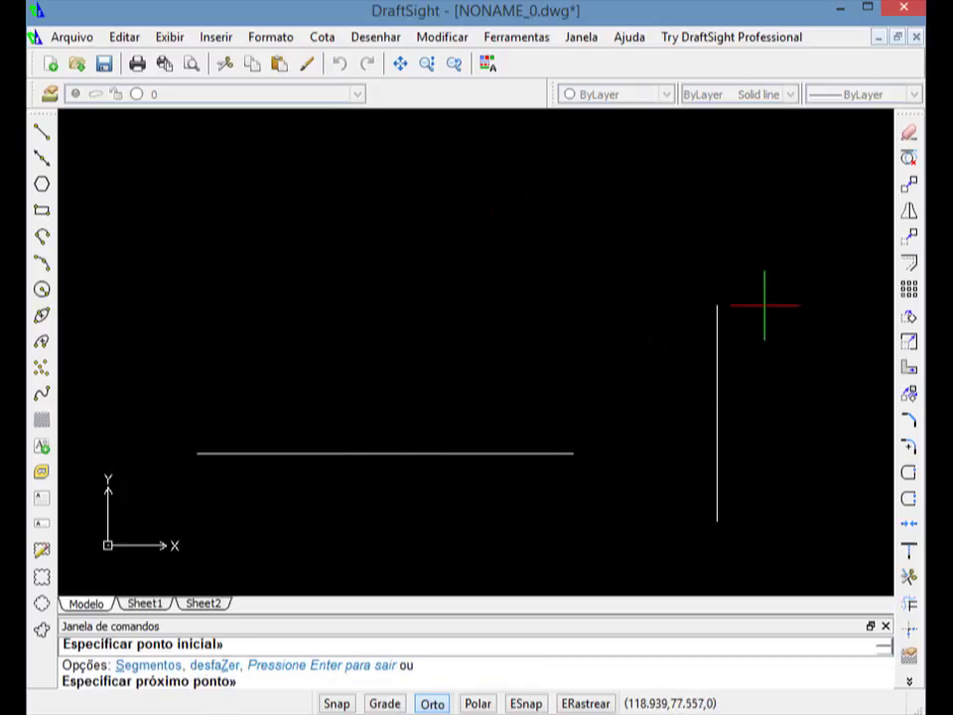
left_click(767, 298)
key("Return")
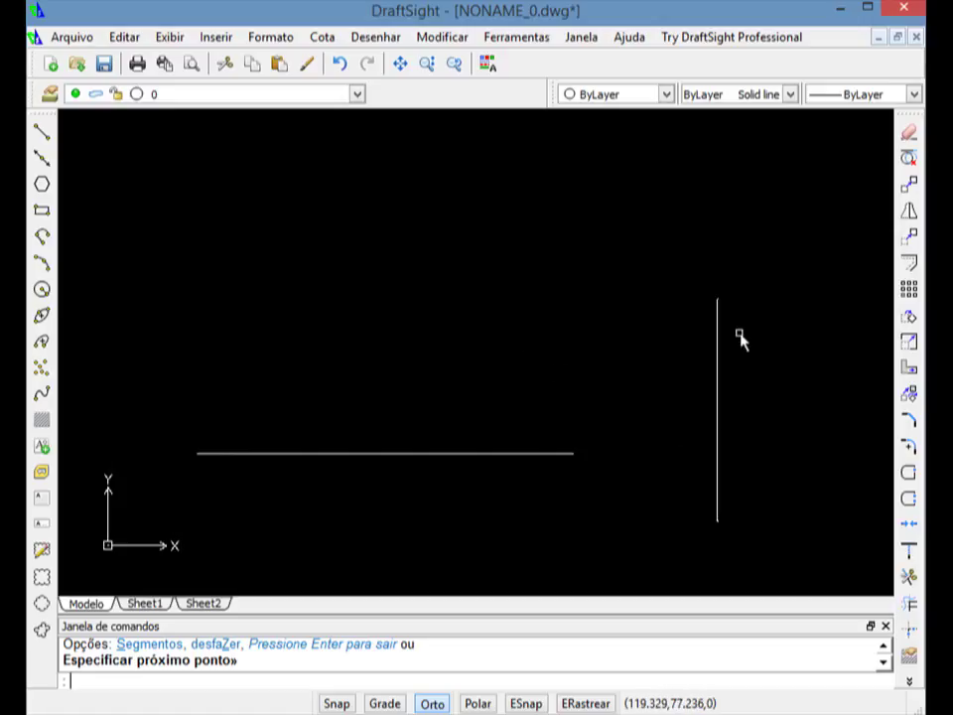
Extend the horizontal line's right end to the vertical line, using the vertical line as the boundary edge
left_click(910, 552)
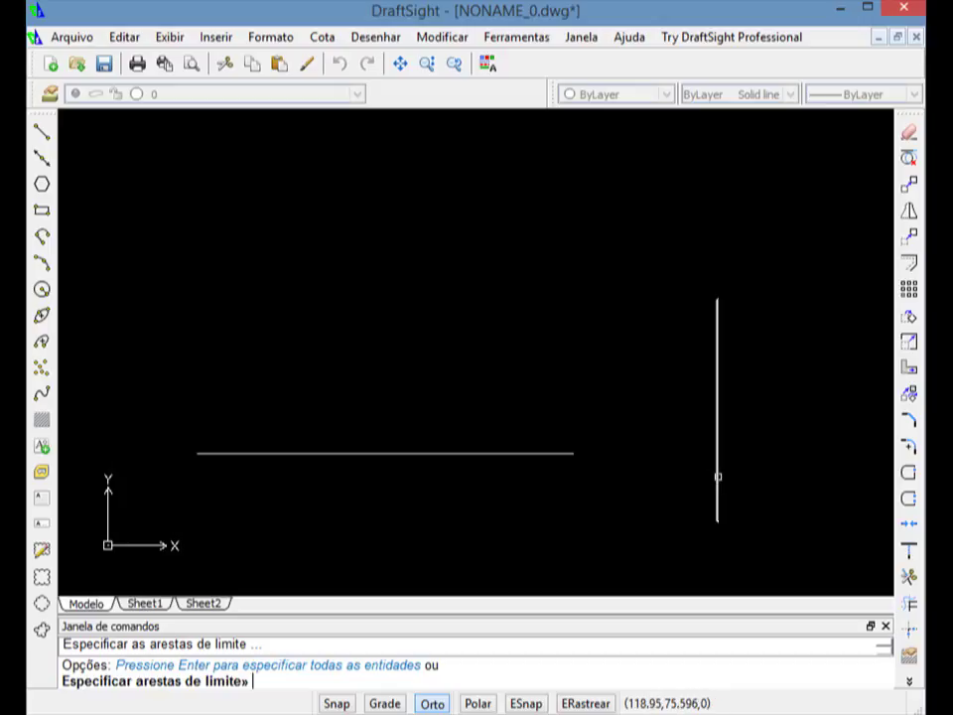
left_click(718, 475)
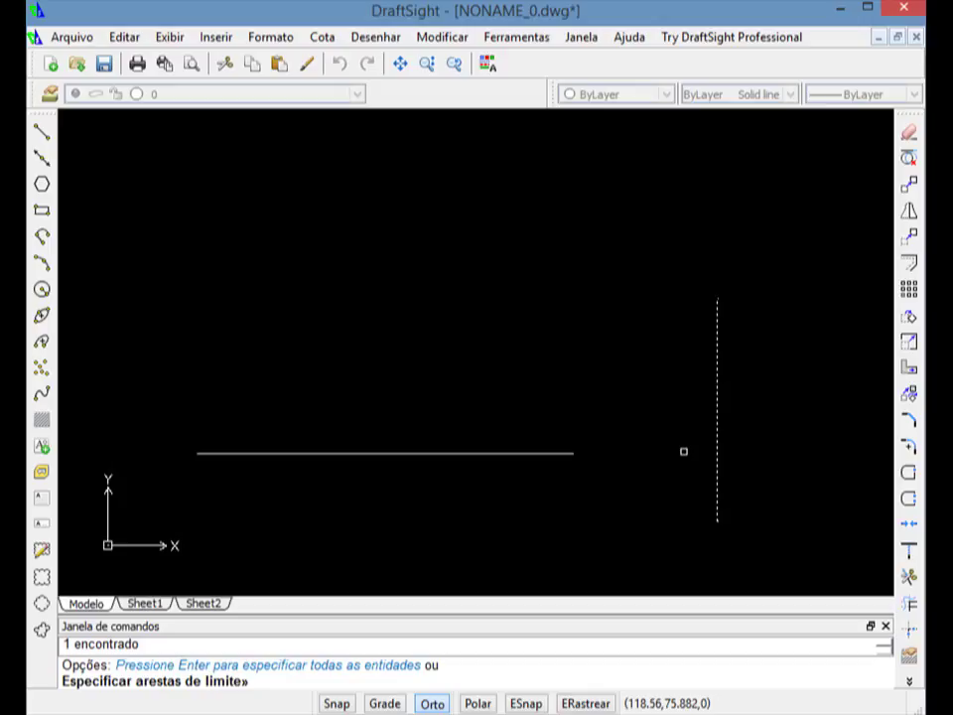
key("Return")
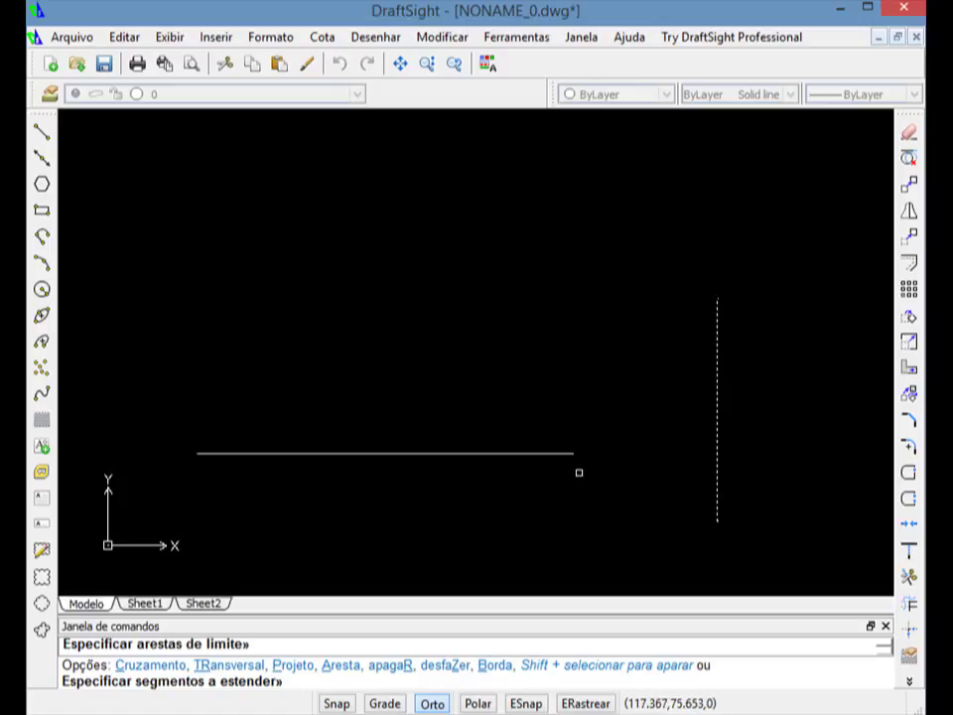
left_click(567, 453)
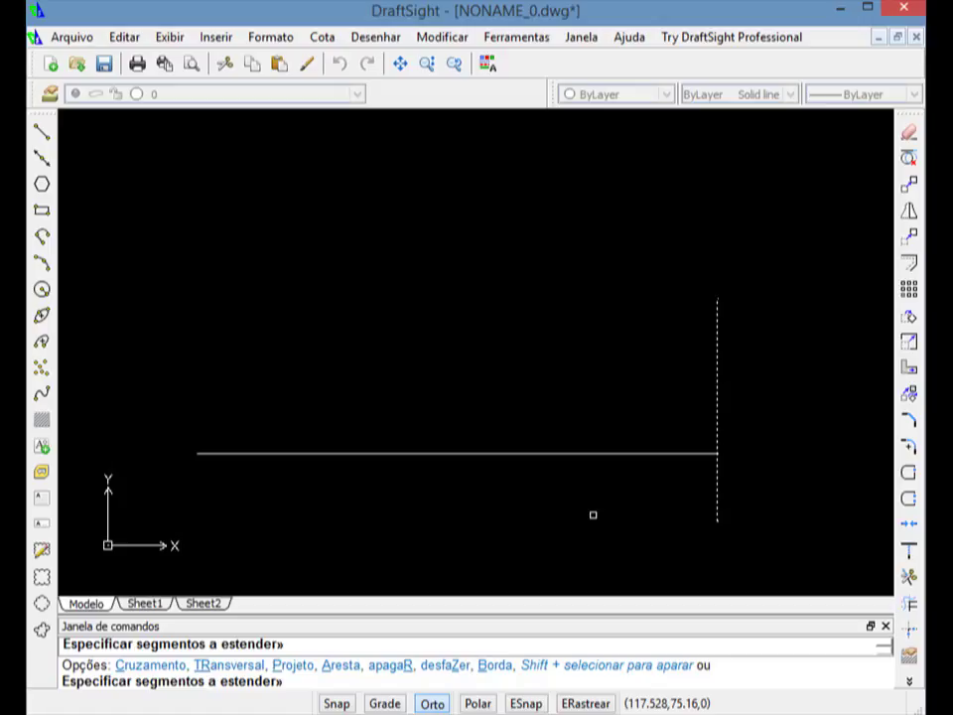
End the Extend command and choose the folder Documentos > Disciplinas 2105 2 > CAD _ Eletronica as the Save As location for the drawing
key("Return")
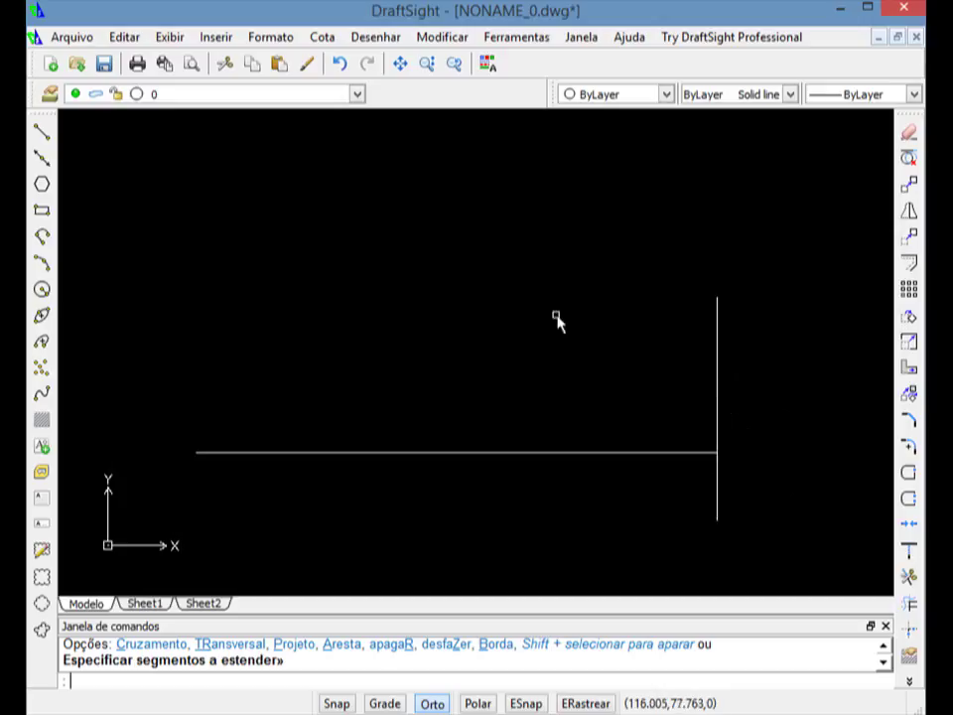
left_click(72, 38)
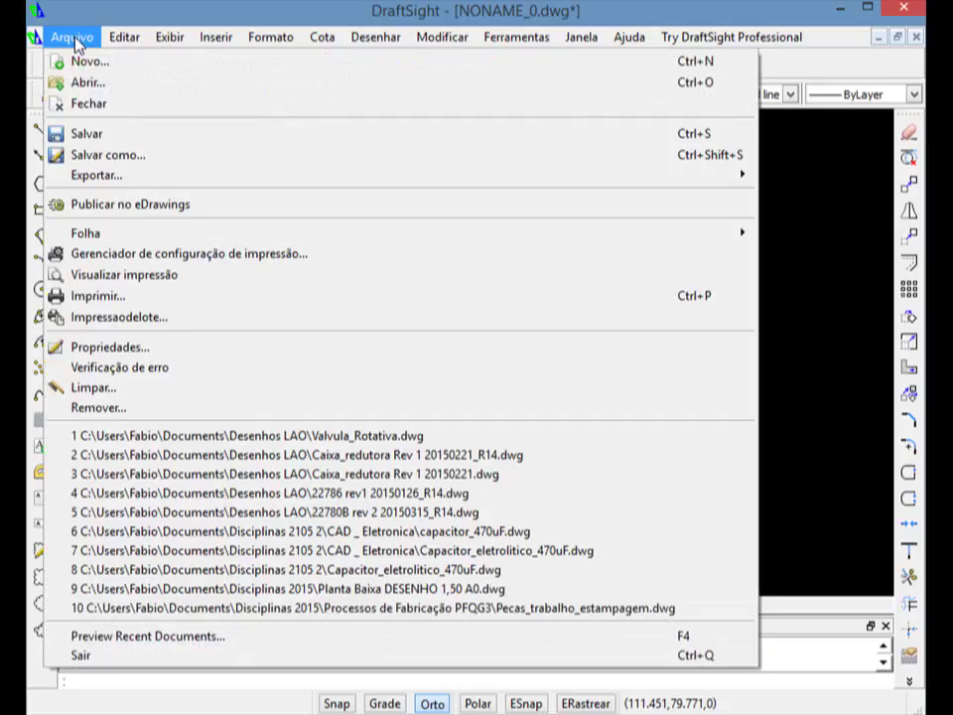
left_click(102, 156)
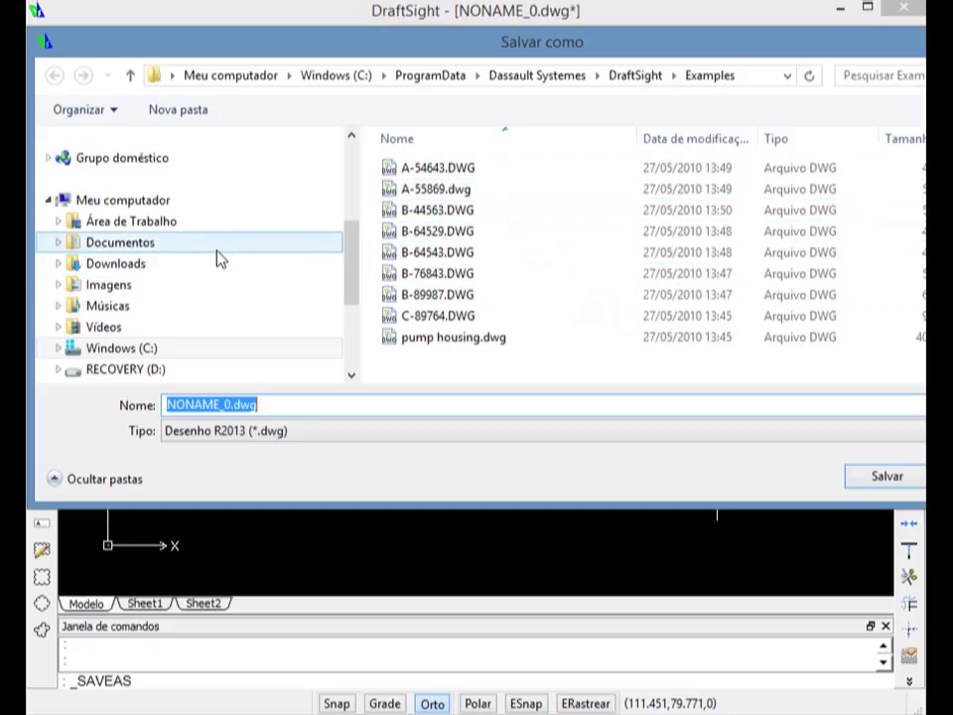
left_click(127, 244)
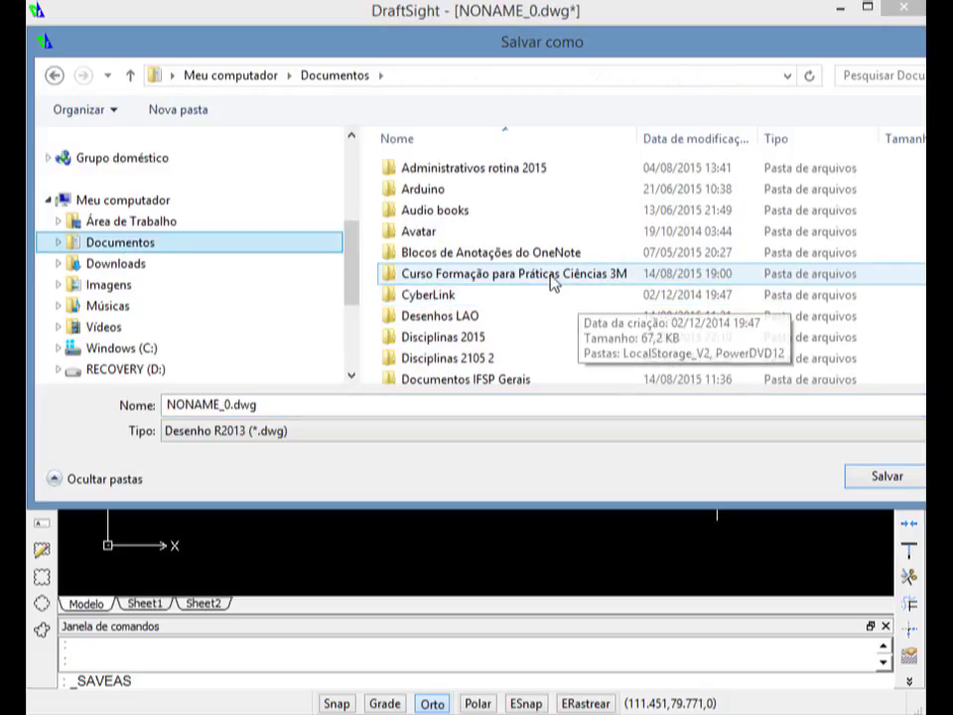
double_click(474, 361)
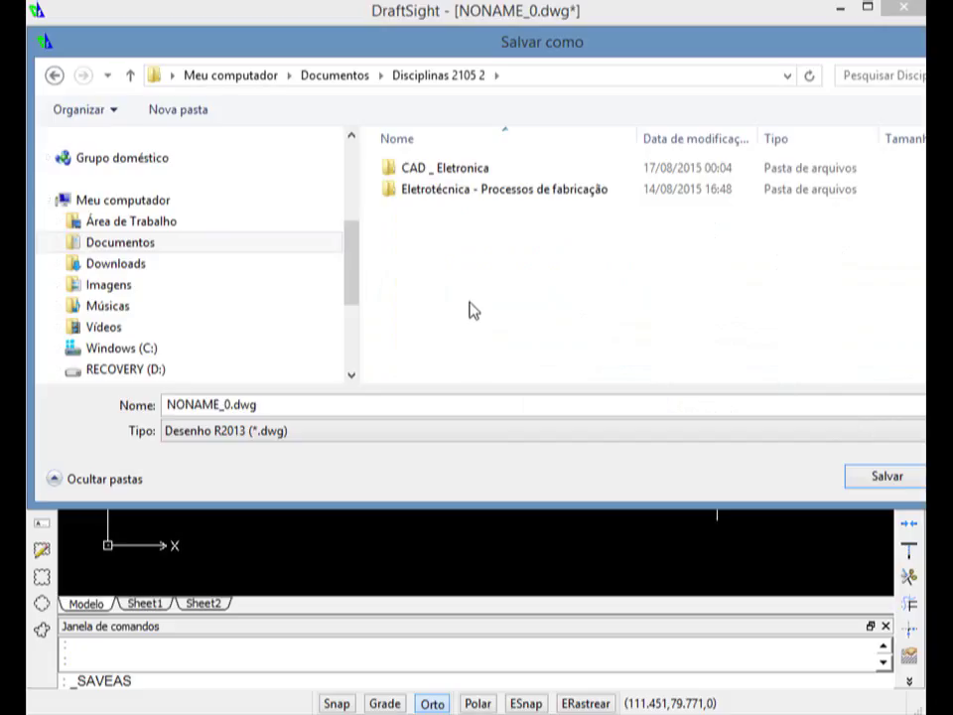
double_click(457, 176)
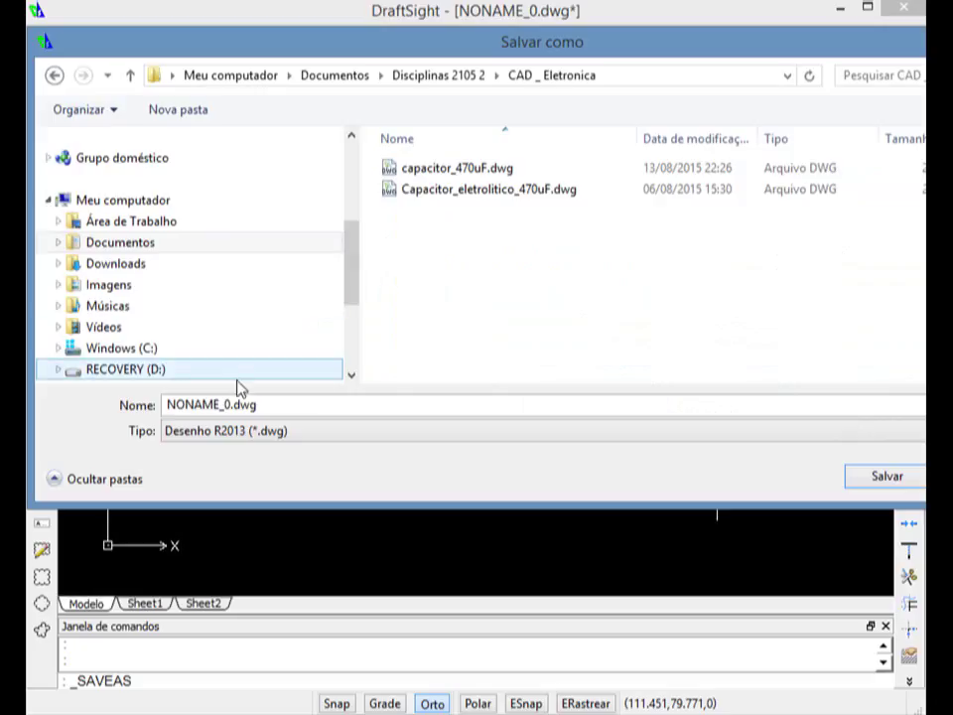
Replace the default file name with Exemplo1.dwg and save the drawing in the chosen folder
double_click(168, 404)
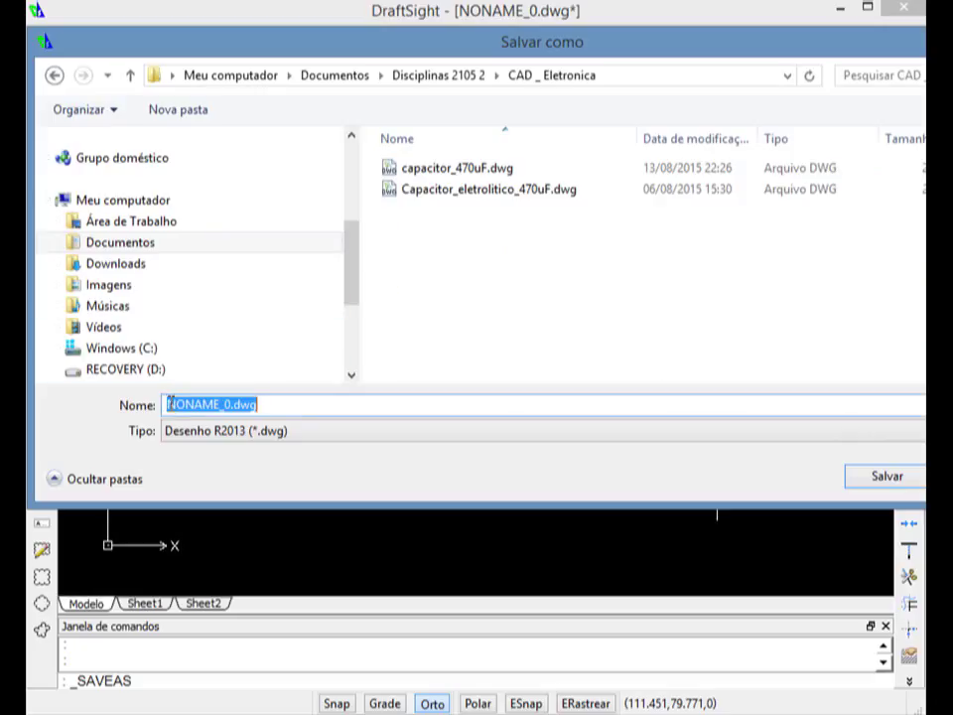
left_click(169, 404)
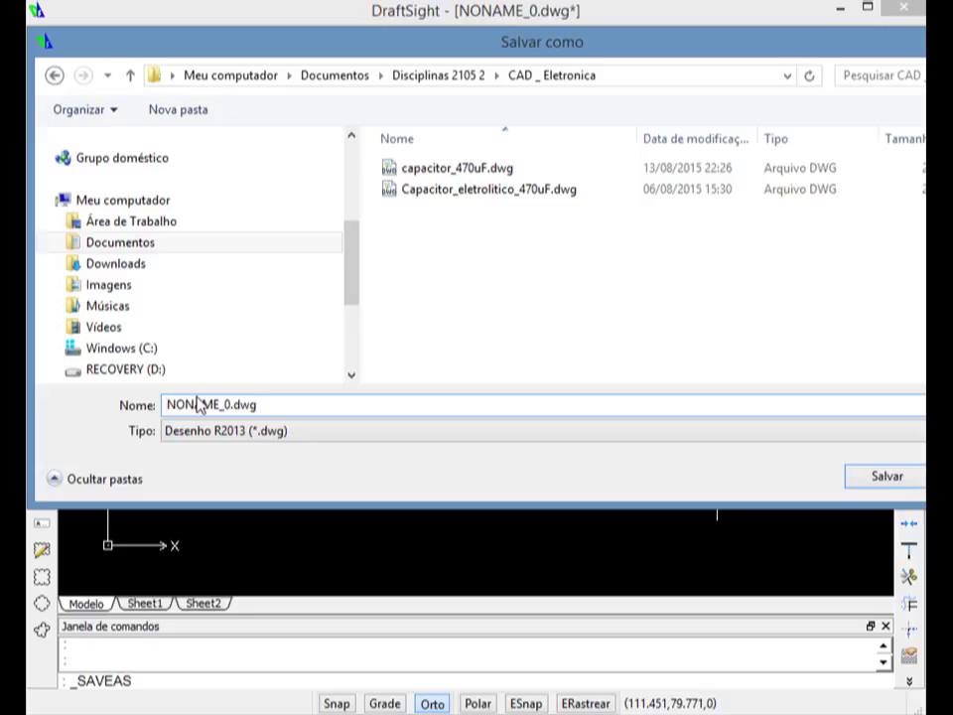
type("Exem")
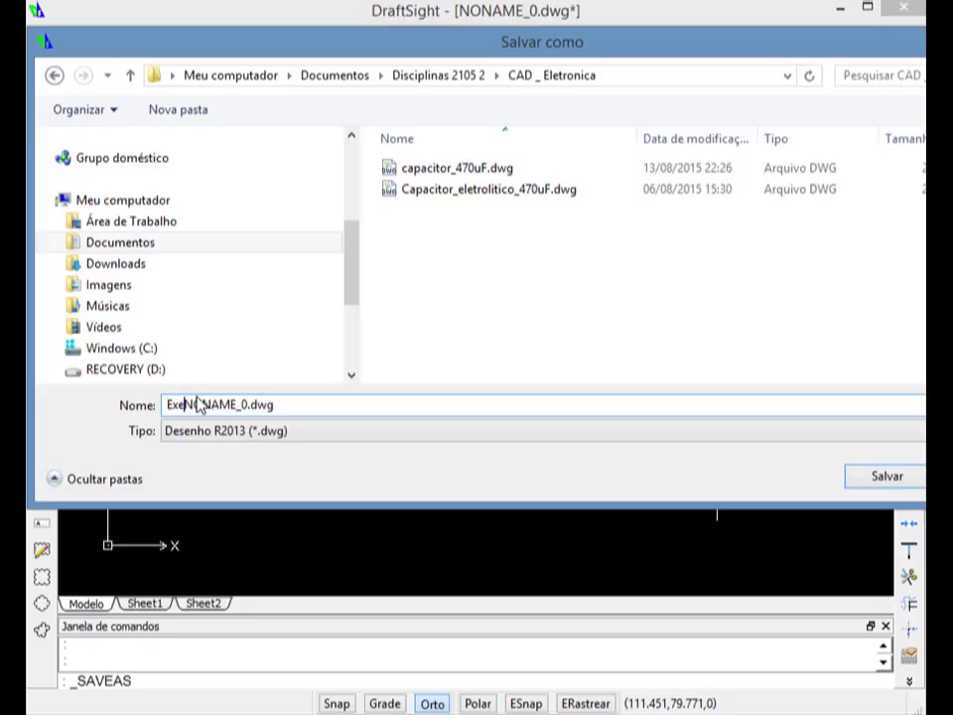
type("plo")
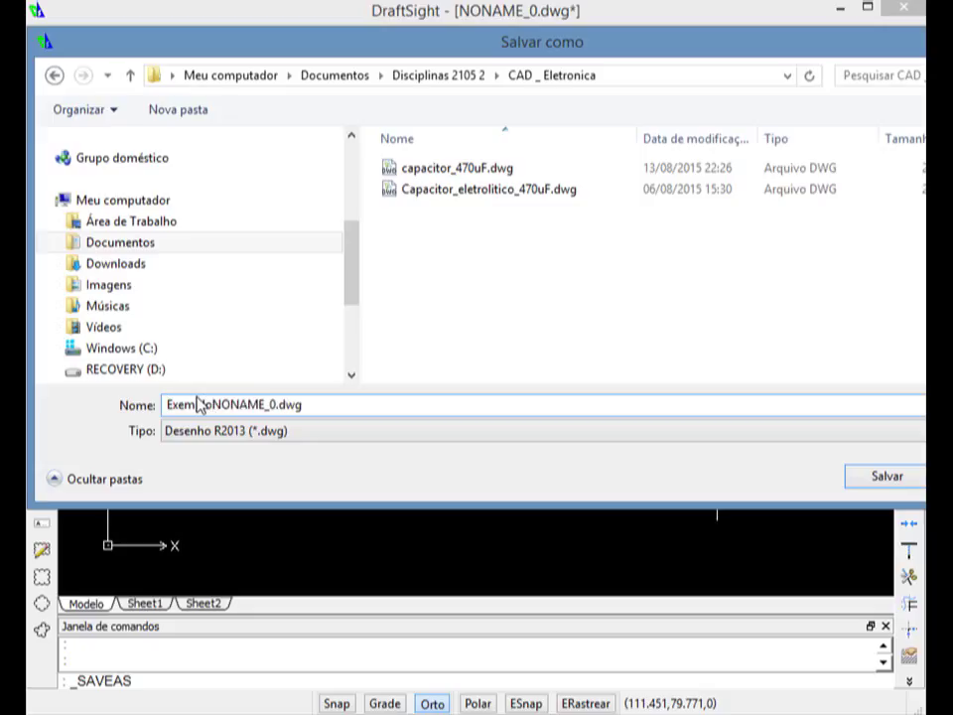
type("1")
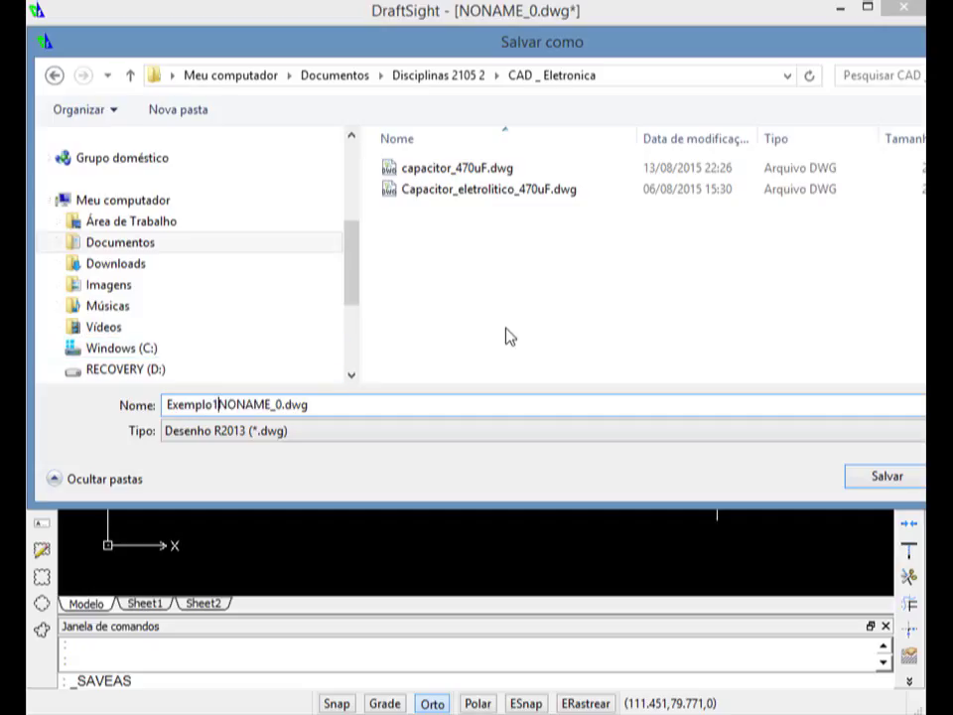
key("Delete")
key("Delete")
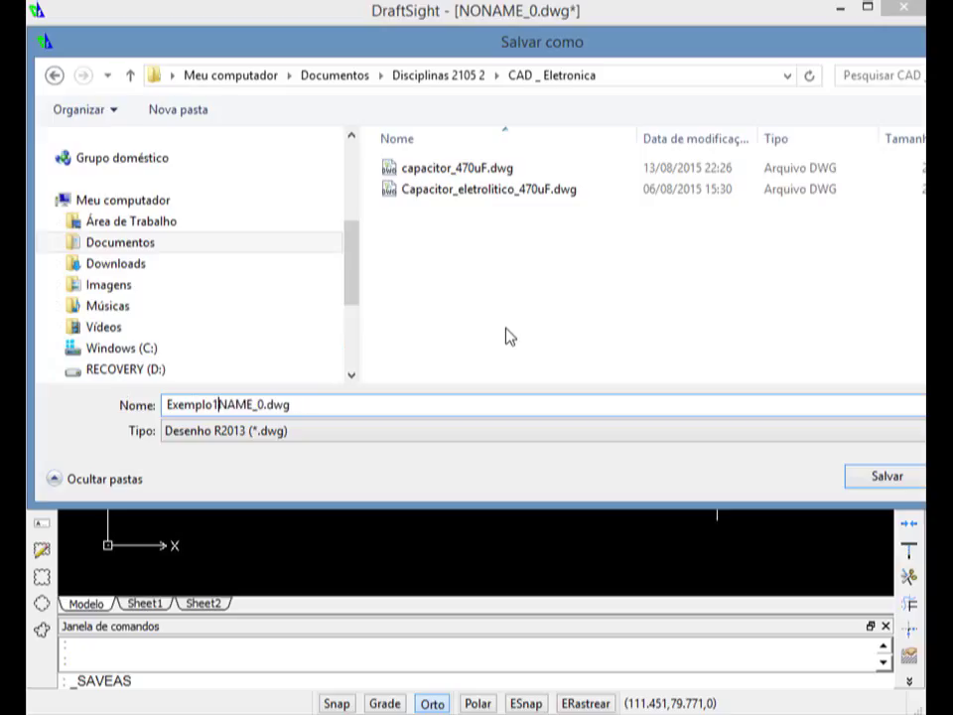
key("Delete")
key("Delete")
key("Delete")
key("Delete")
key("Delete")
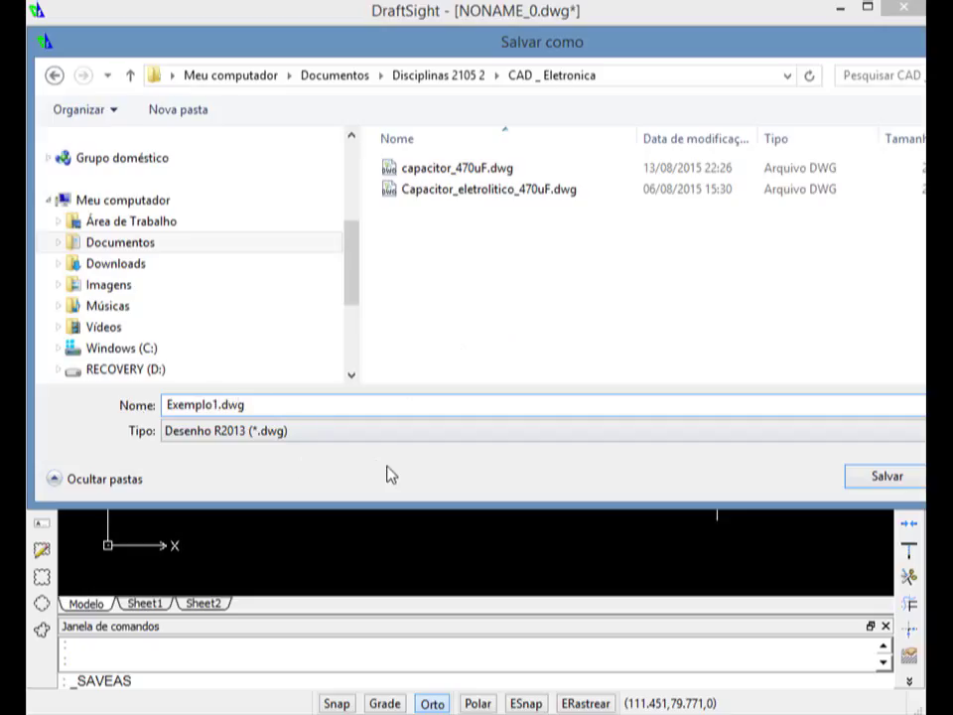
left_click(219, 404)
left_click(890, 483)
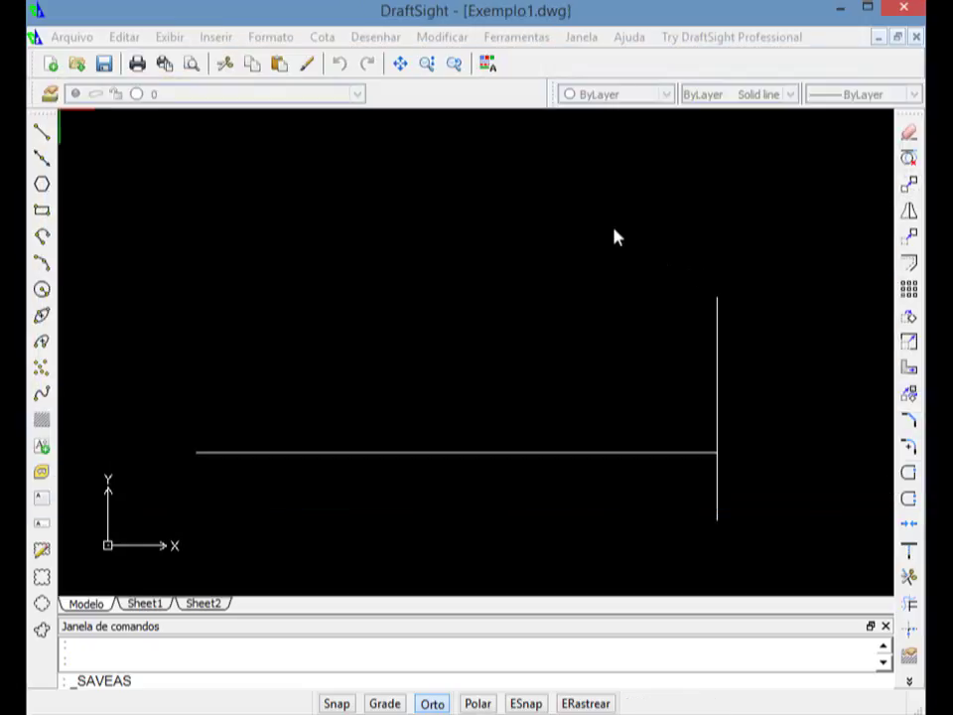